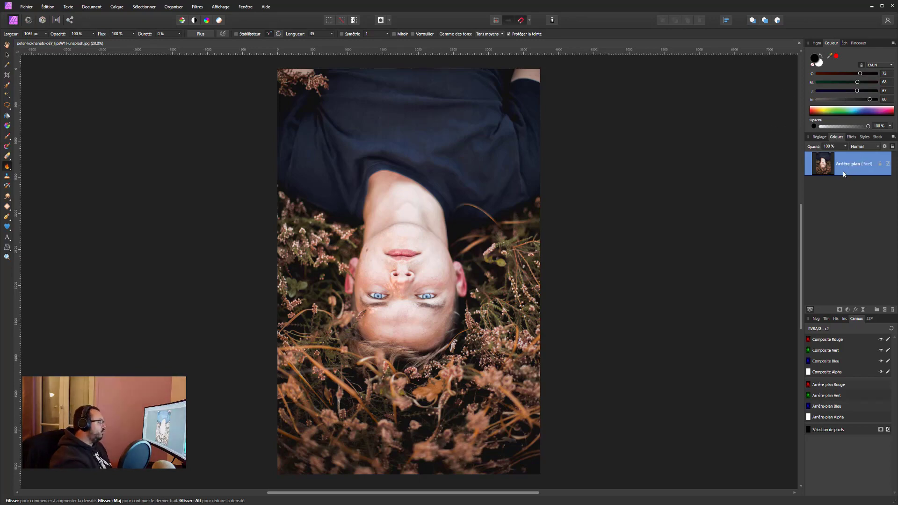
Duplicate the Arrière-plan layer twice and name the copies 'Densité +' and 'Densité -'.
{"action": "key", "text": "ctrl+j"}
{"action": "key", "text": "ctrl+j"}
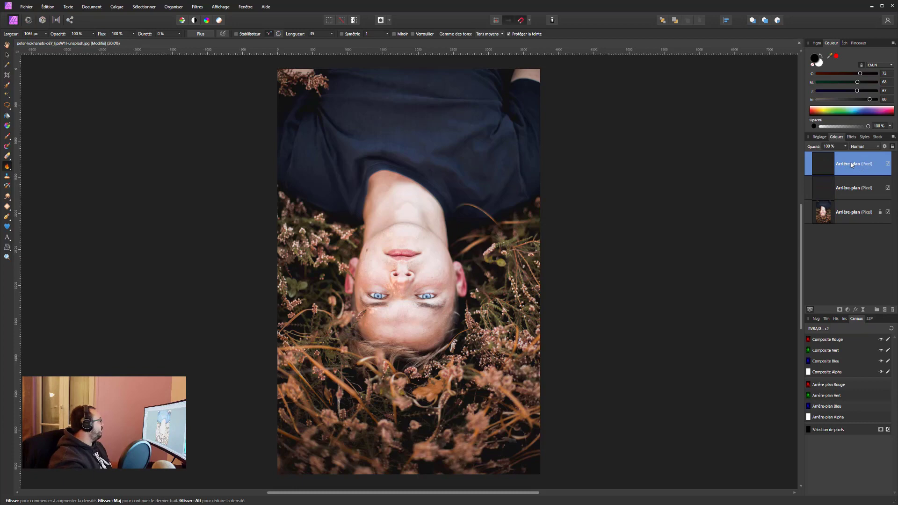
{"action": "double_click", "coordinate": [851, 164]}
{"action": "type", "text": "D"}
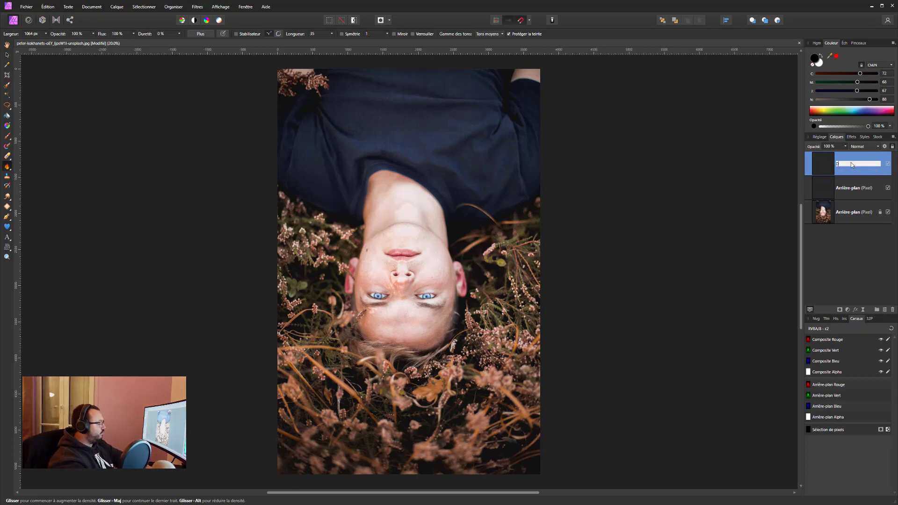
{"action": "type", "text": "ensité +"}
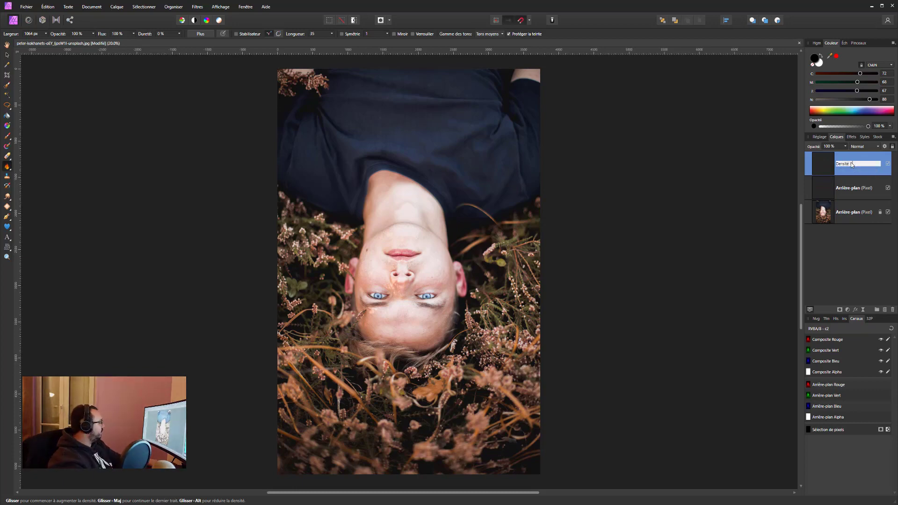
{"action": "double_click", "coordinate": [853, 188]}
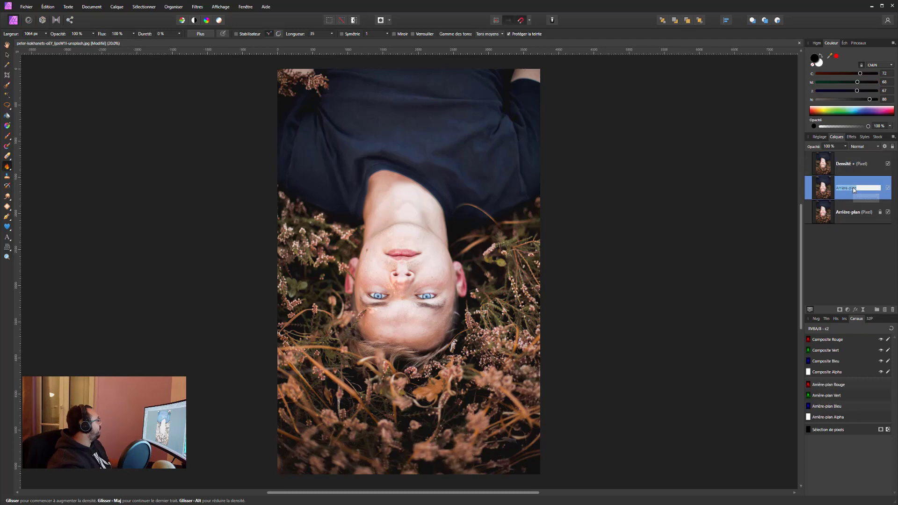
{"action": "type", "text": "Densité"}
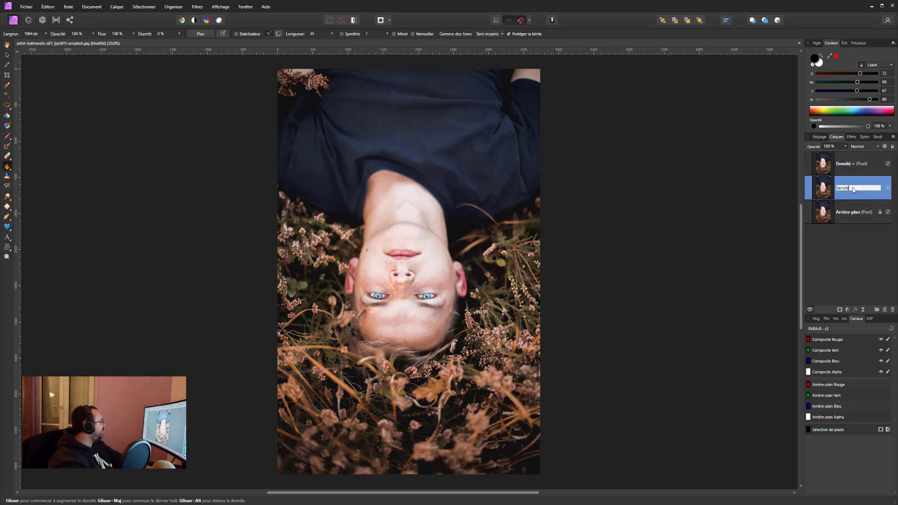
{"action": "type", "text": " -"}
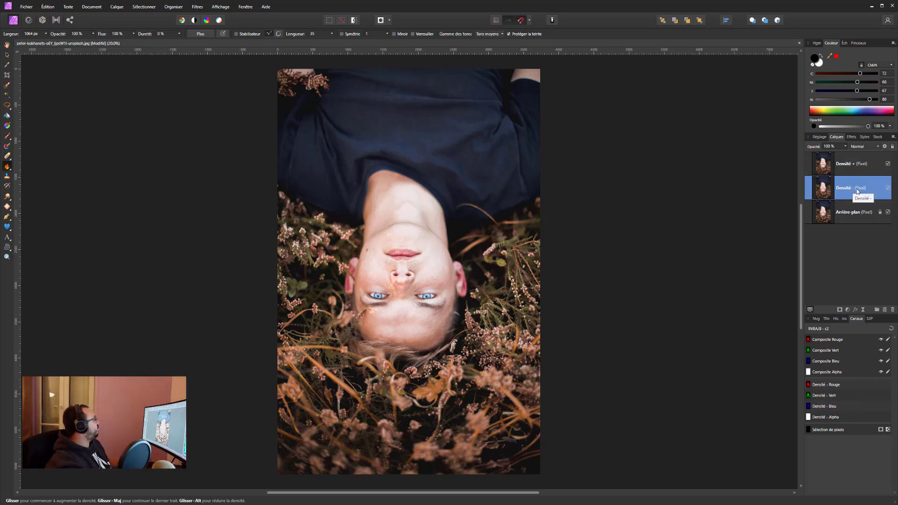
{"action": "left_click", "coordinate": [849, 169]}
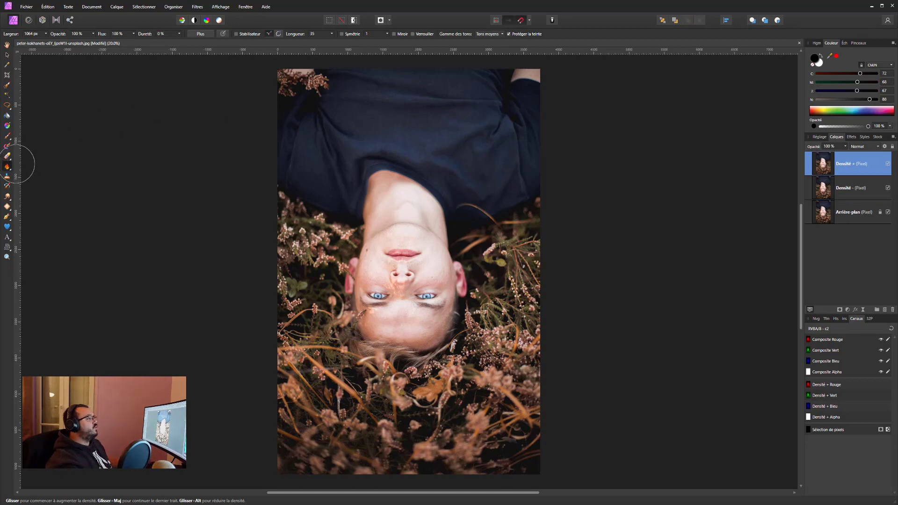
Choose the density brush and limit its tonal range to Tons foncés (shadows).
{"action": "left_click", "coordinate": [8, 167]}
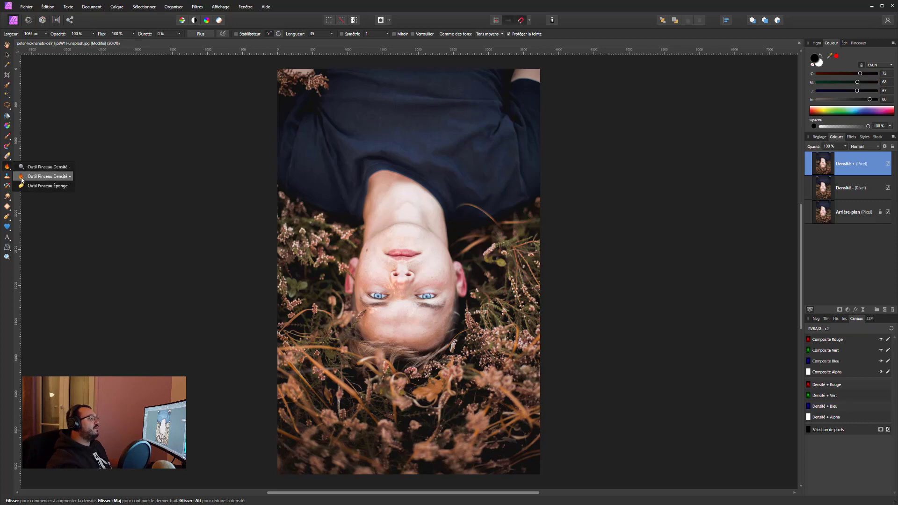
{"action": "left_click", "coordinate": [21, 178]}
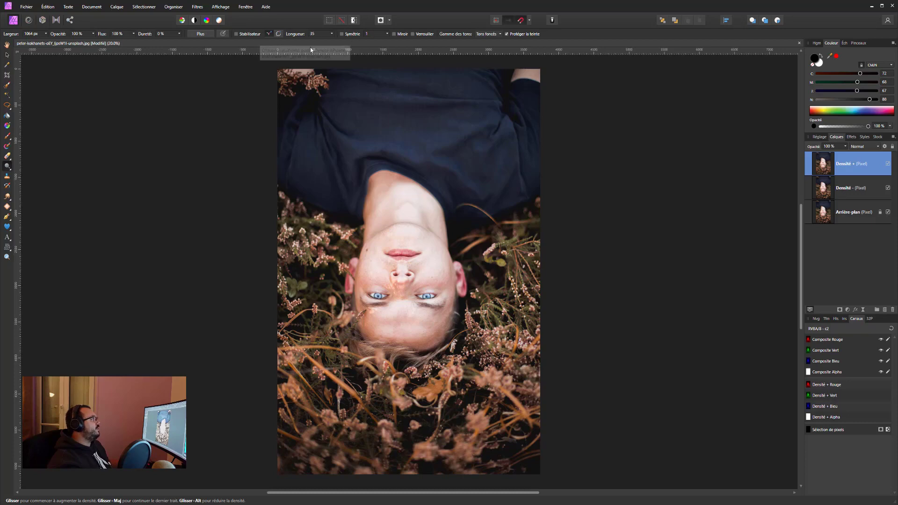
{"action": "left_click", "coordinate": [479, 34]}
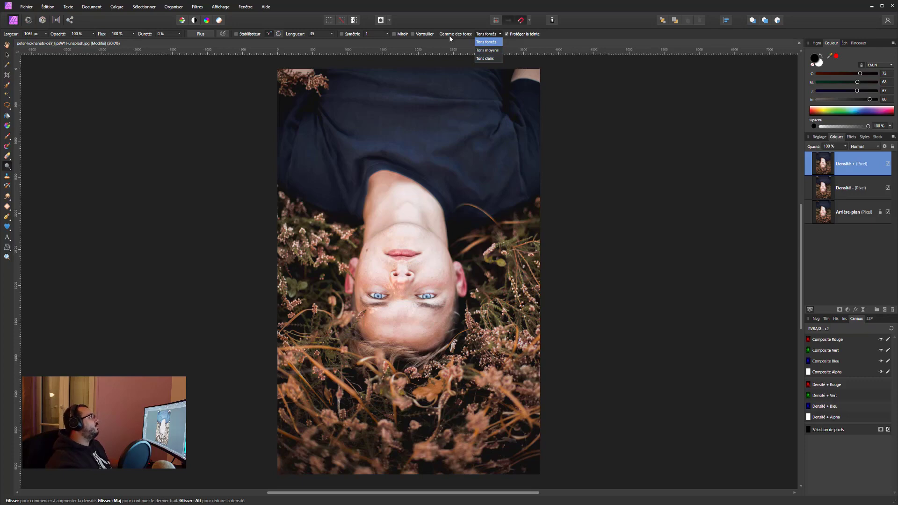
{"action": "left_click", "coordinate": [489, 41]}
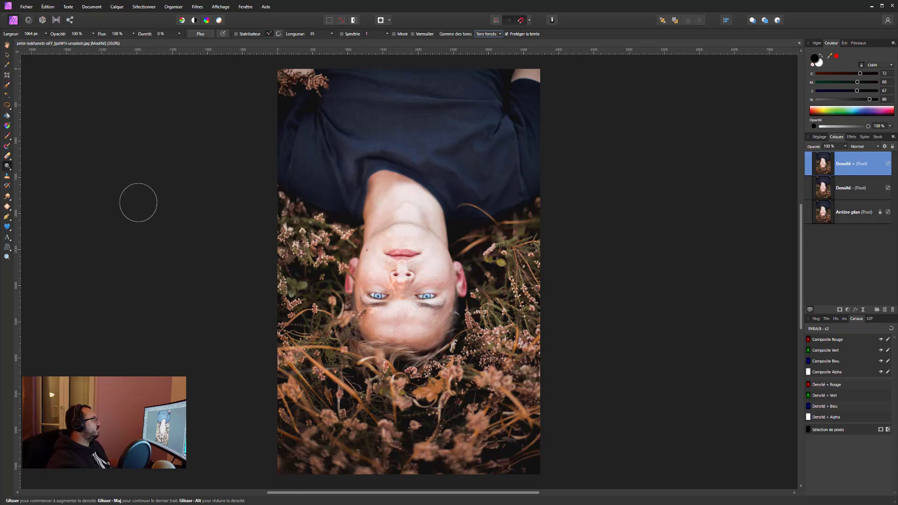
Hide the Densité + layer and make Densité - the active layer.
{"action": "left_click", "coordinate": [8, 166]}
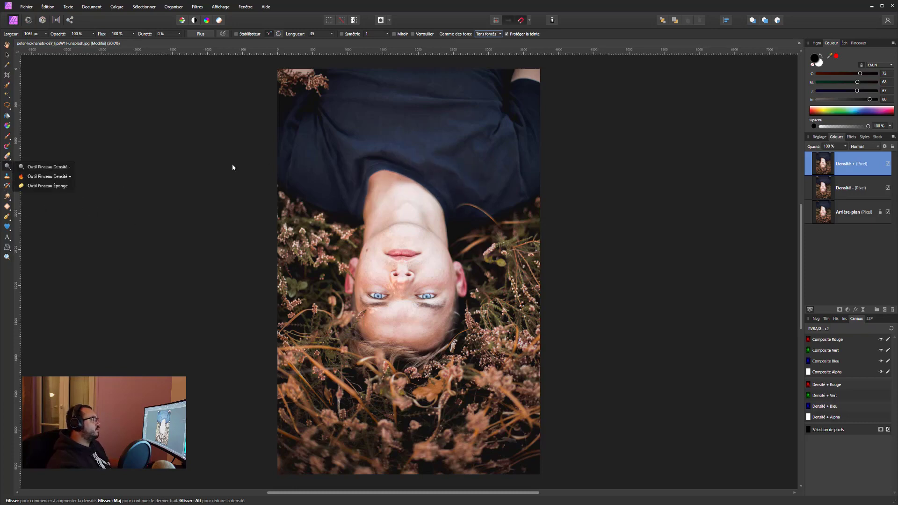
{"action": "left_click", "coordinate": [888, 163]}
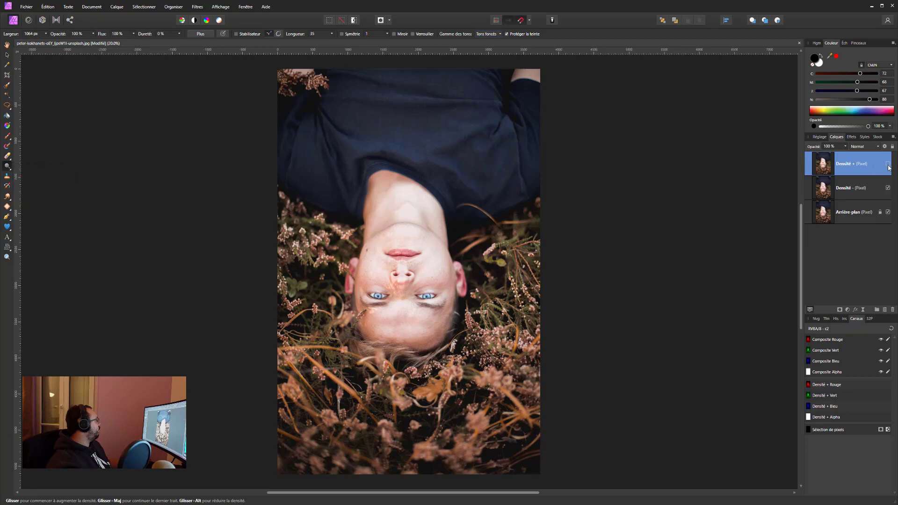
{"action": "left_click", "coordinate": [851, 187]}
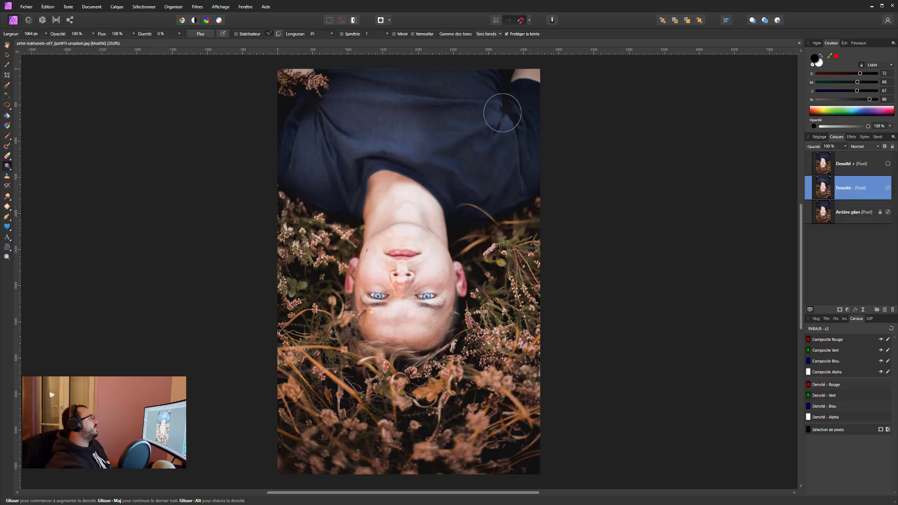
Dodge the shirt on Densité - and toggle the layer to compare.
{"action": "left_click_drag", "start_coordinate": [358, 140], "coordinate": [332, 170]}
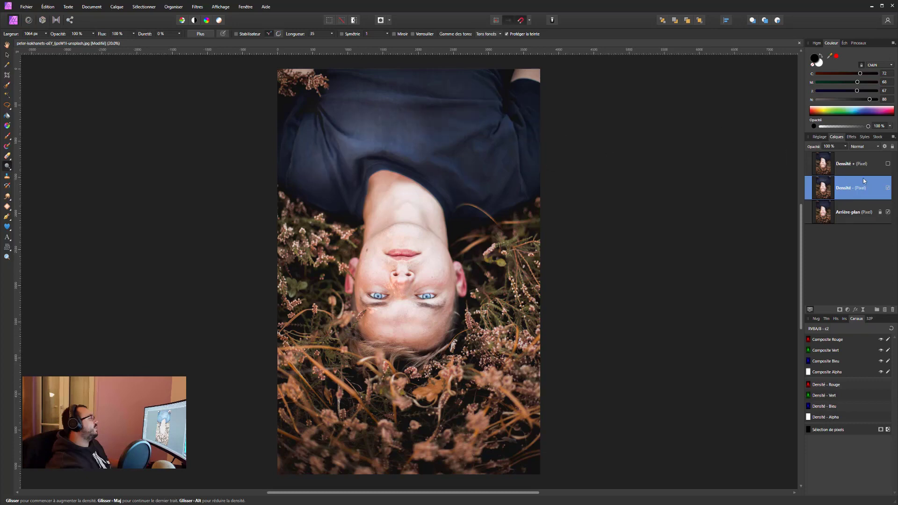
{"action": "left_click", "coordinate": [887, 188]}
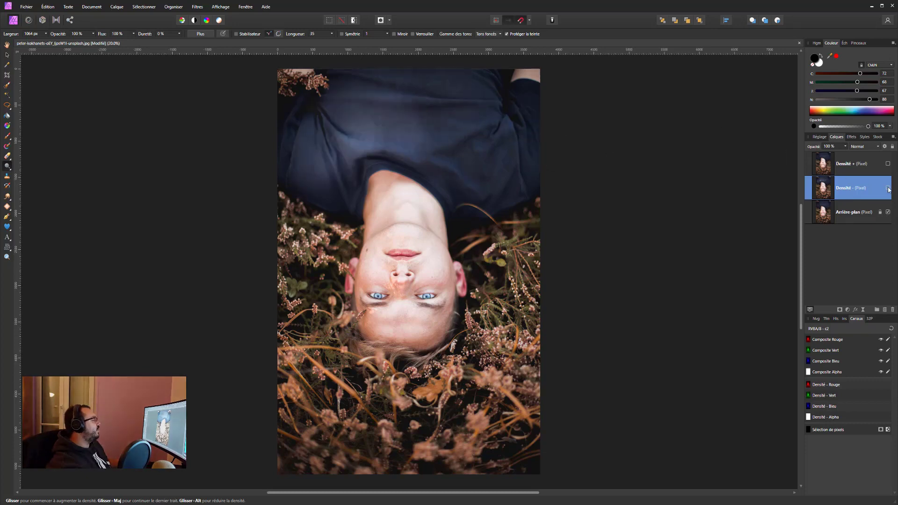
{"action": "left_click", "coordinate": [887, 188]}
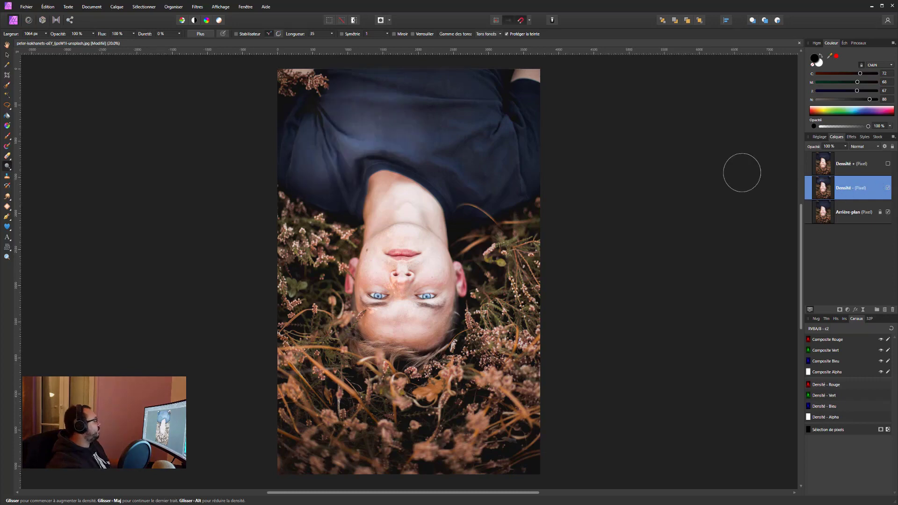
{"action": "left_click_drag", "start_coordinate": [372, 135], "coordinate": [394, 135]}
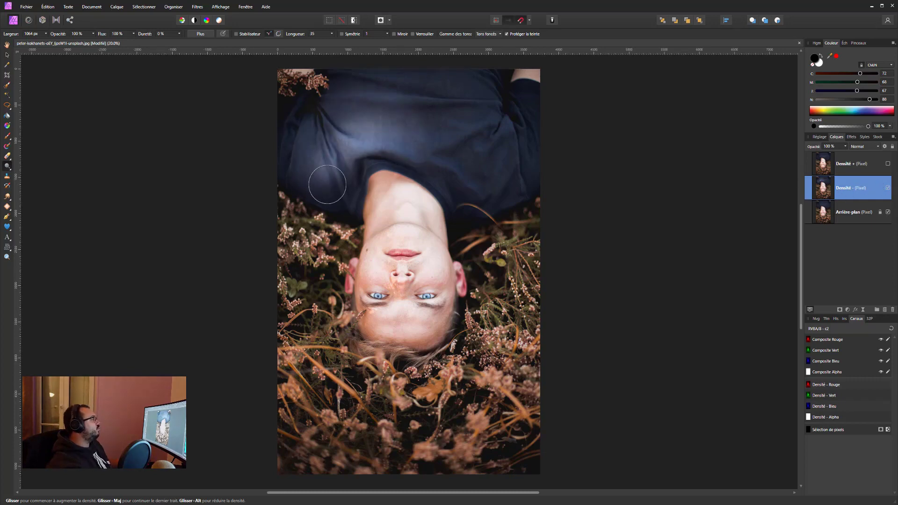
{"action": "mouse_move", "coordinate": [326, 164]}
{"action": "left_mouse_down"}
{"action": "mouse_move", "coordinate": [404, 136]}
{"action": "mouse_move", "coordinate": [320, 165]}
{"action": "mouse_move", "coordinate": [361, 100]}
{"action": "left_mouse_up"}
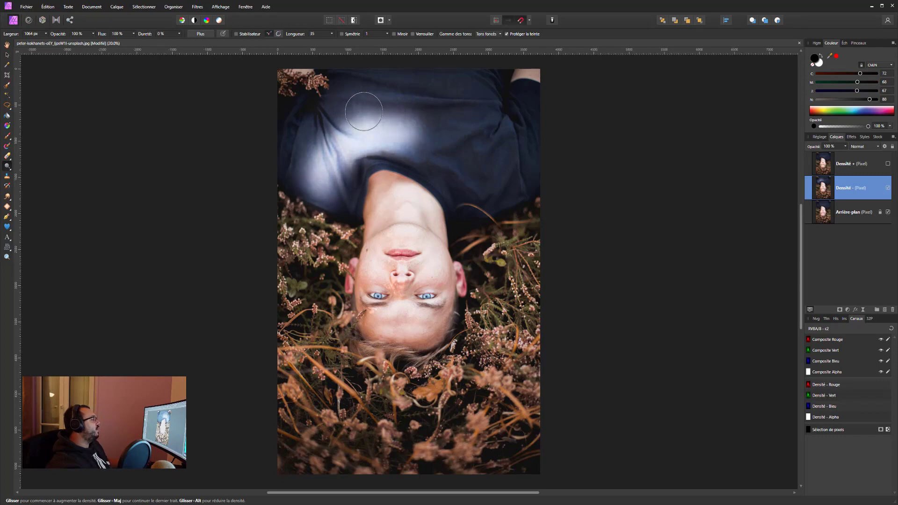
{"action": "mouse_move", "coordinate": [318, 155]}
{"action": "left_mouse_down"}
{"action": "mouse_move", "coordinate": [355, 108]}
{"action": "mouse_move", "coordinate": [271, 164]}
{"action": "left_mouse_up"}
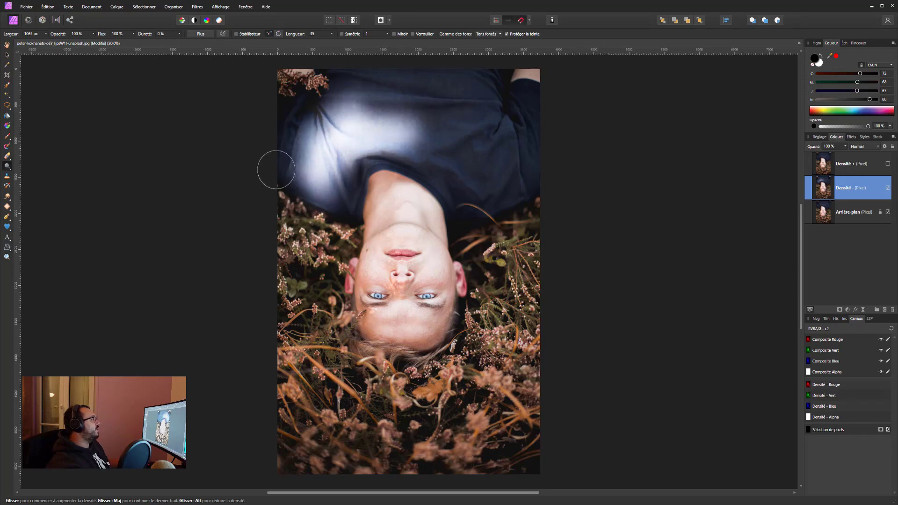
Undo the last three overly bright dodge strokes on the shirt.
{"action": "scroll", "coordinate": [367, 116], "scroll_direction": "up", "scroll_amount": 1}
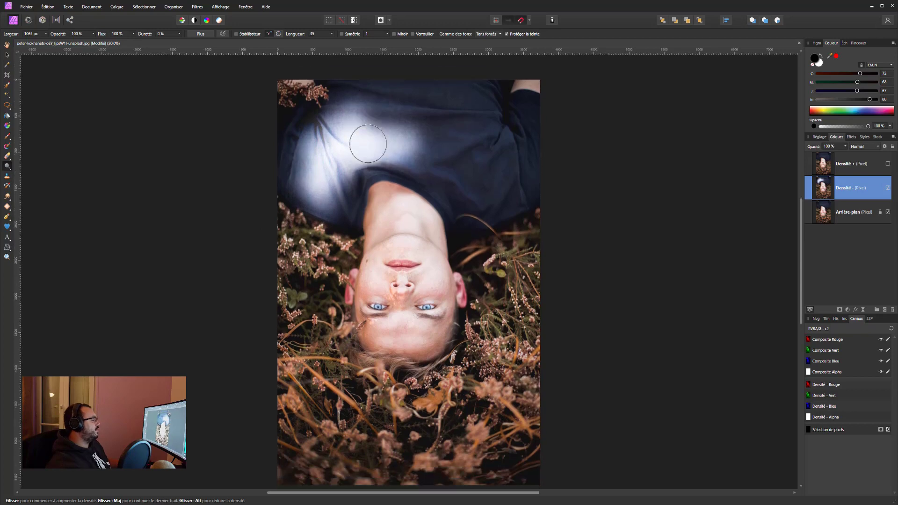
{"action": "scroll", "coordinate": [367, 144], "scroll_direction": "down", "scroll_amount": 1}
{"action": "key", "text": "ctrl+z"}
{"action": "key", "text": "ctrl+z"}
{"action": "key", "text": "ctrl+z"}
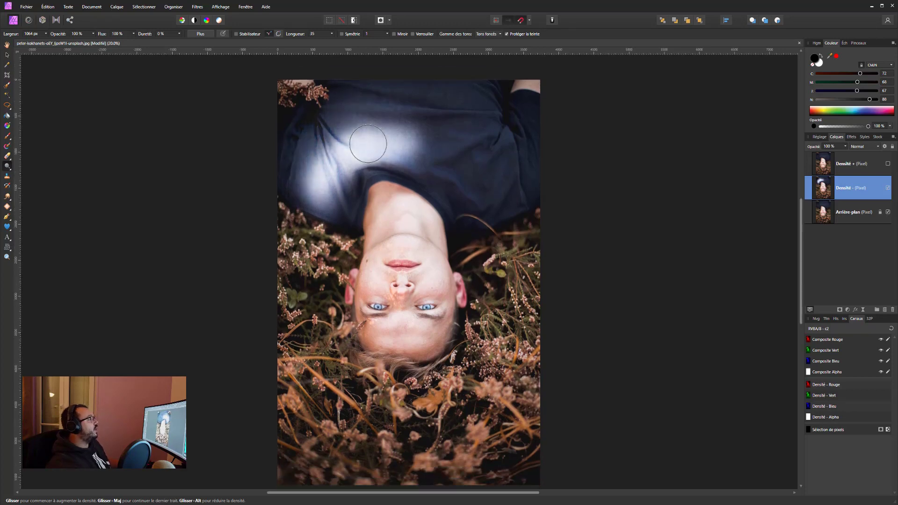
{"action": "key", "text": "ctrl+z"}
{"action": "key", "text": "ctrl+z"}
{"action": "key", "text": "ctrl+z"}
{"action": "key", "text": "ctrl+z"}
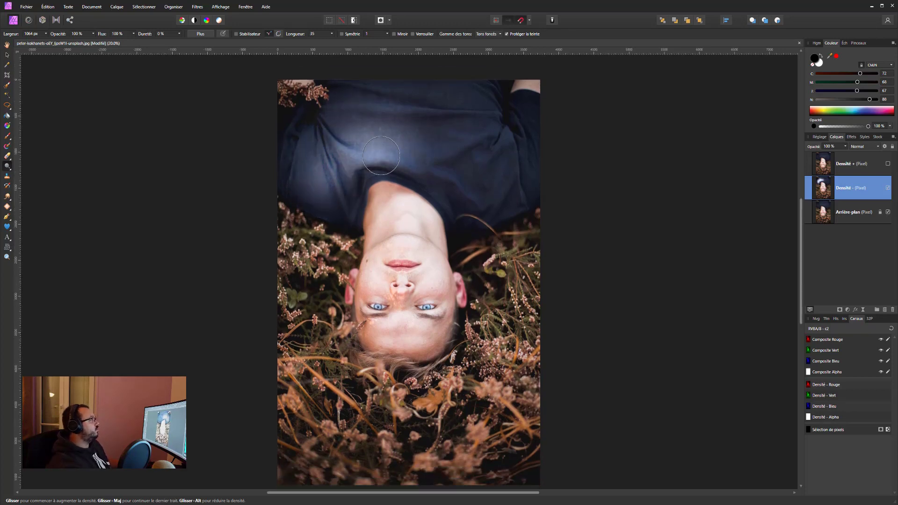
{"action": "key", "text": "ctrl+z"}
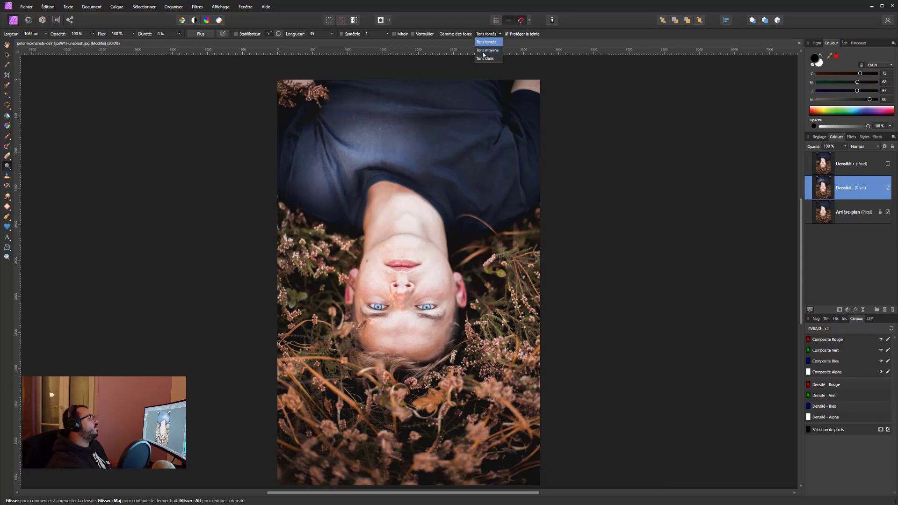
Limit the brush to highlights and lighten the upper shirt and neck.
{"action": "left_click", "coordinate": [484, 51]}
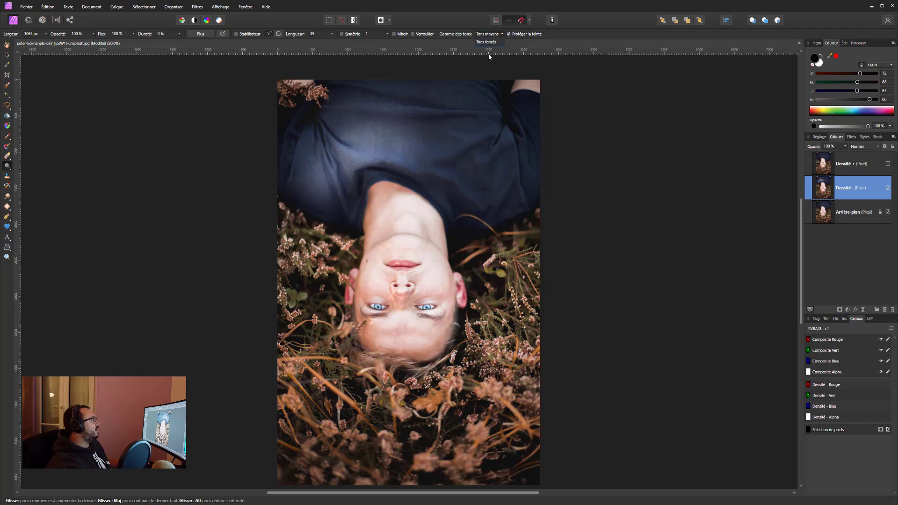
{"action": "left_click", "coordinate": [489, 35]}
{"action": "left_click", "coordinate": [486, 58]}
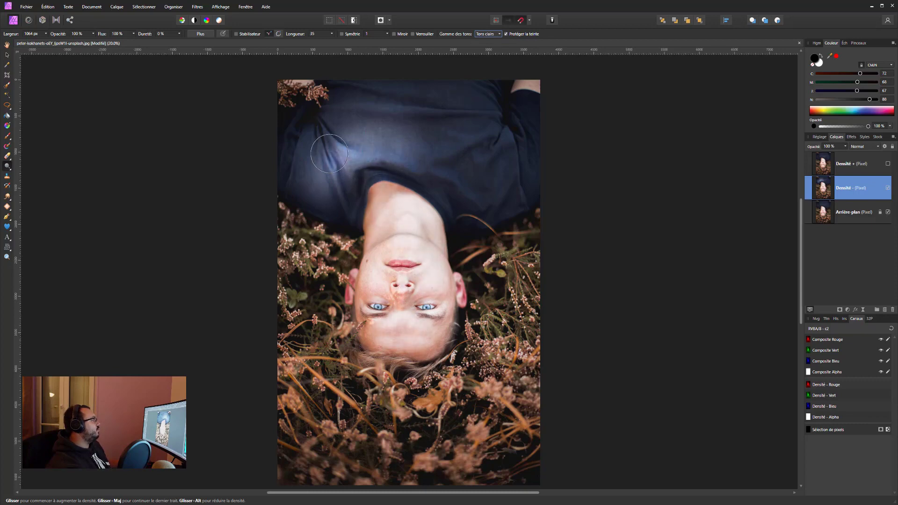
{"action": "left_click_drag", "start_coordinate": [329, 153], "coordinate": [450, 240]}
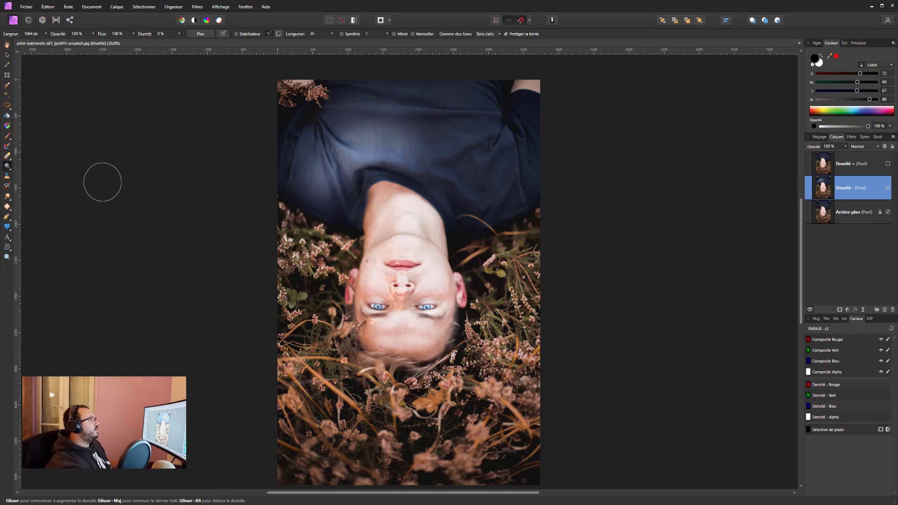
Switch to the burn brush, show Densité +, limit to shadows, and select Densité +.
{"action": "left_click", "coordinate": [9, 166]}
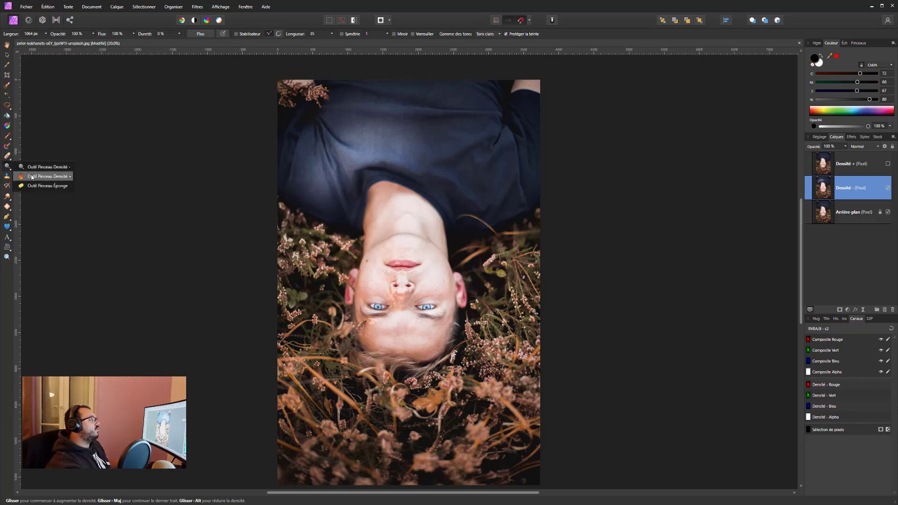
{"action": "left_click", "coordinate": [42, 175]}
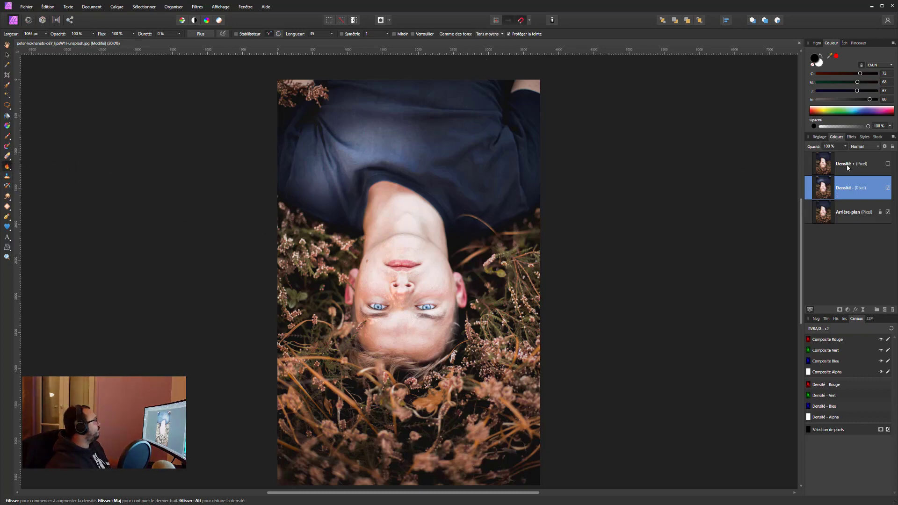
{"action": "left_click", "coordinate": [887, 164]}
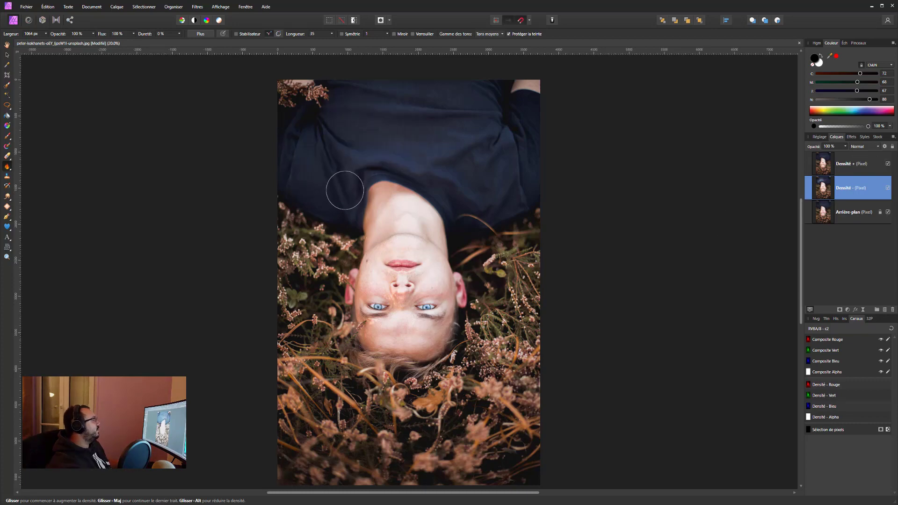
{"action": "left_click", "coordinate": [493, 34]}
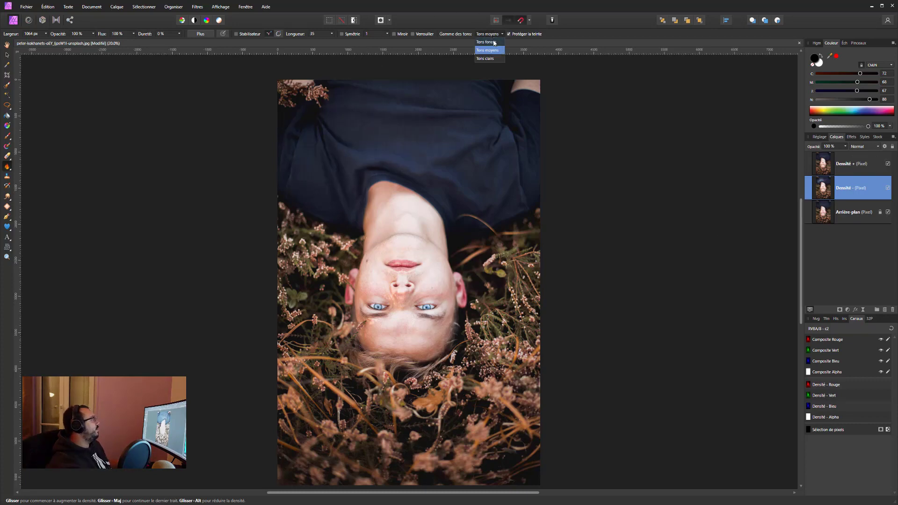
{"action": "left_click", "coordinate": [486, 42]}
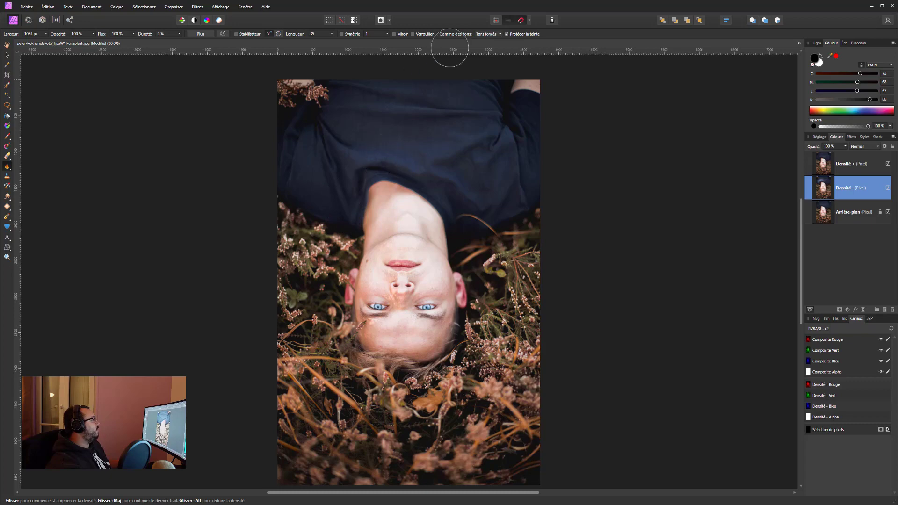
{"action": "left_click", "coordinate": [846, 165]}
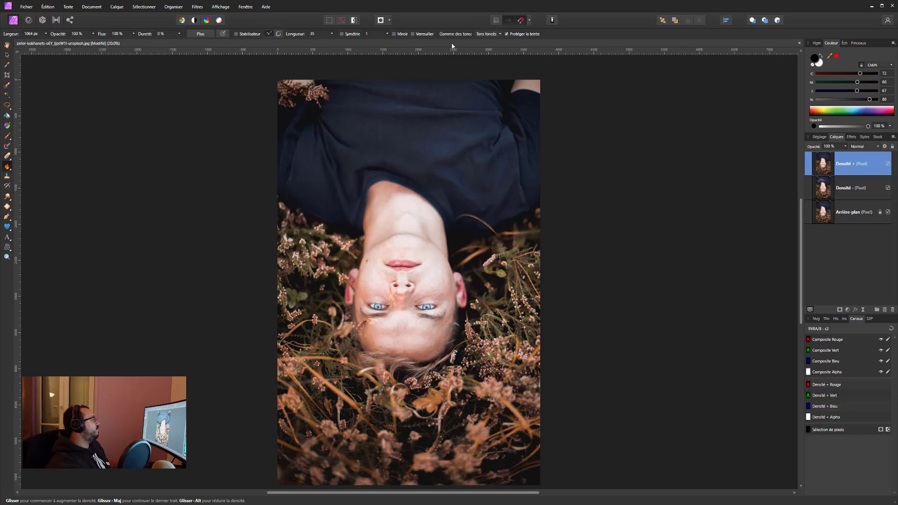
Cycle the tonal range through midtones and shadows, ending on highlights.
{"action": "left_click", "coordinate": [494, 35]}
{"action": "left_click", "coordinate": [493, 50]}
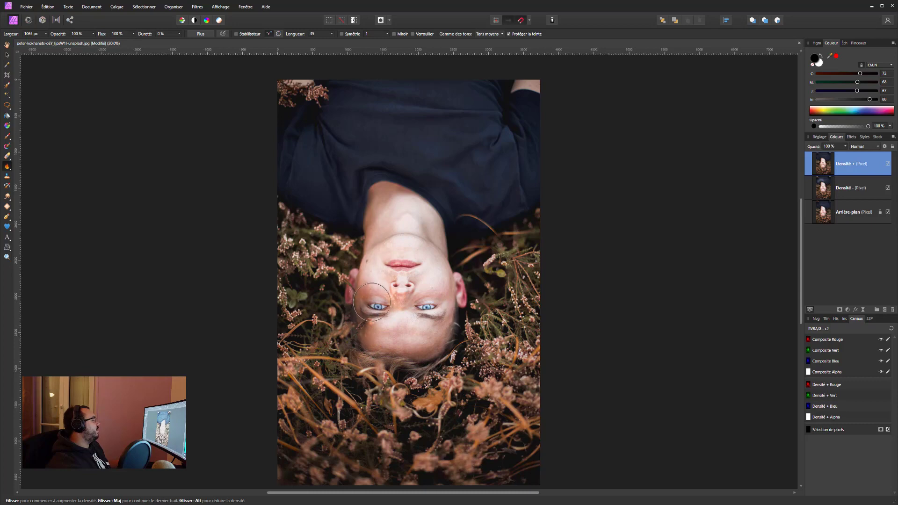
{"action": "left_click", "coordinate": [489, 34]}
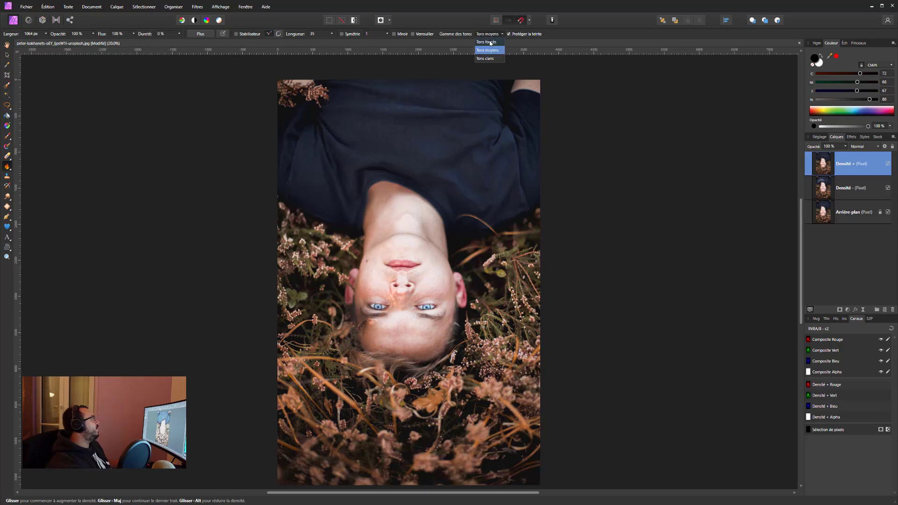
{"action": "left_click", "coordinate": [486, 42]}
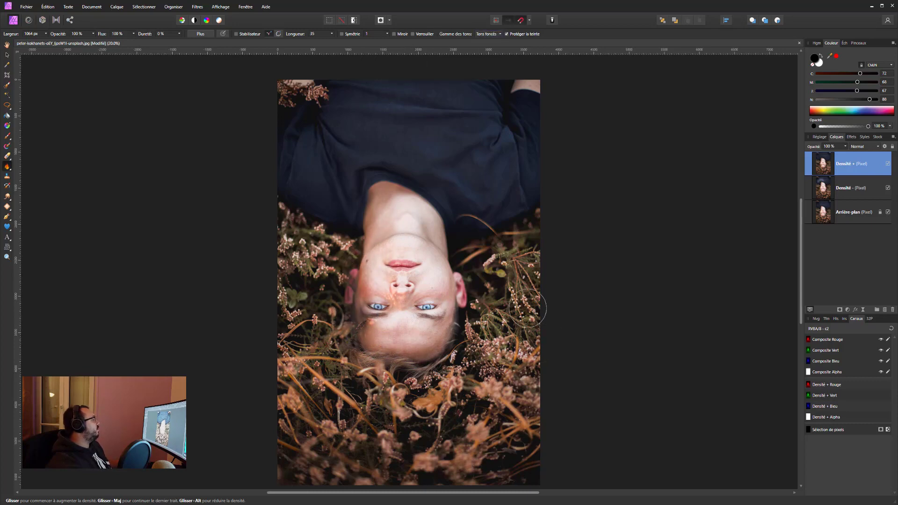
{"action": "left_click", "coordinate": [496, 34]}
{"action": "left_click", "coordinate": [486, 60]}
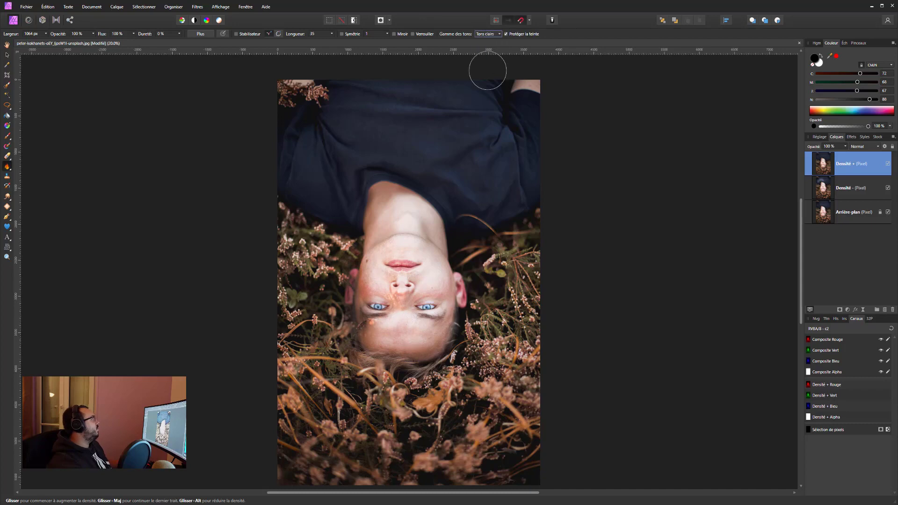
Burn the cheek, undo it twice, and set the range back to midtones.
{"action": "left_click_drag", "start_coordinate": [455, 294], "coordinate": [437, 265]}
{"action": "key", "text": "ctrl+z"}
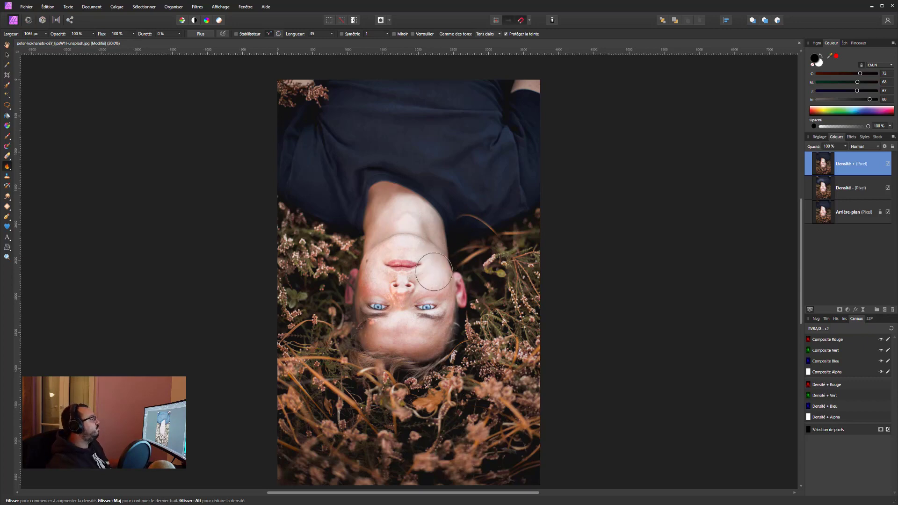
{"action": "key", "text": "ctrl+z"}
{"action": "left_click", "coordinate": [489, 50]}
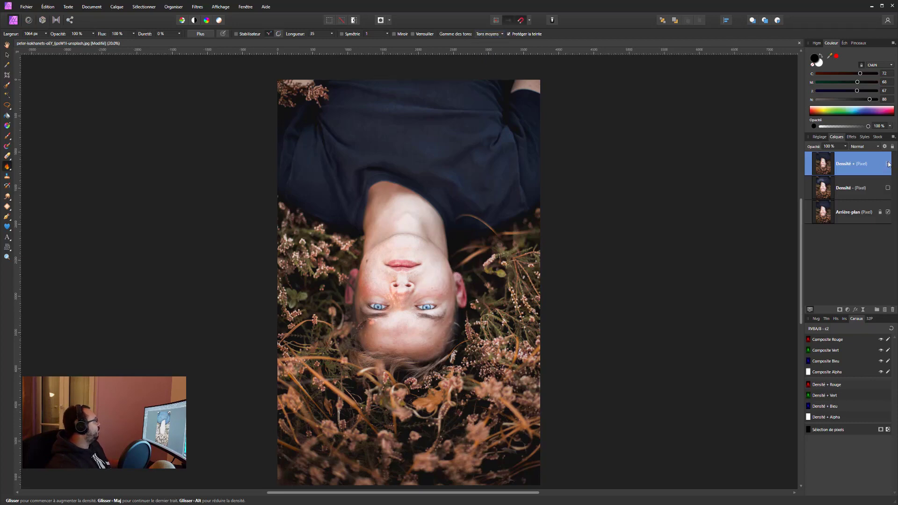
Toggle the Densité + layer on and off to compare the burned shirt and face.
{"action": "left_click", "coordinate": [888, 164]}
{"action": "left_click", "coordinate": [888, 164]}
{"action": "left_click", "coordinate": [888, 164]}
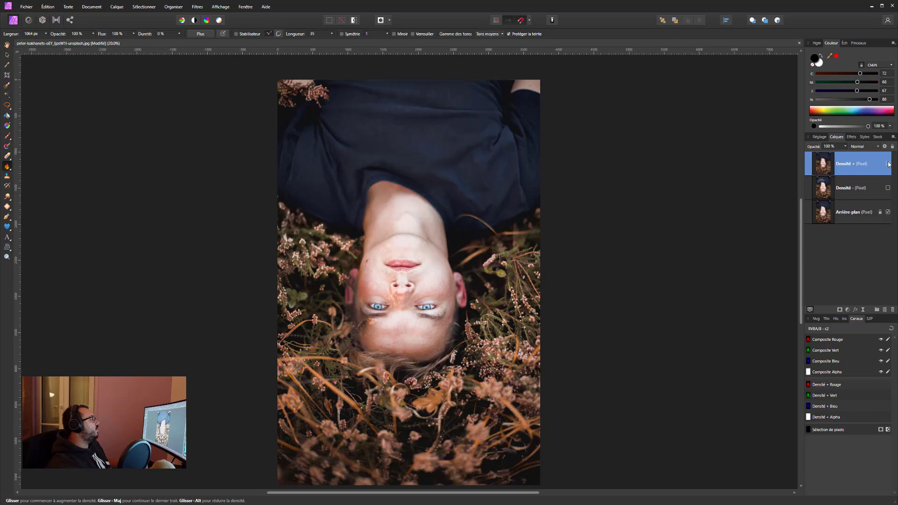
{"action": "left_click", "coordinate": [888, 163]}
{"action": "left_click", "coordinate": [888, 164]}
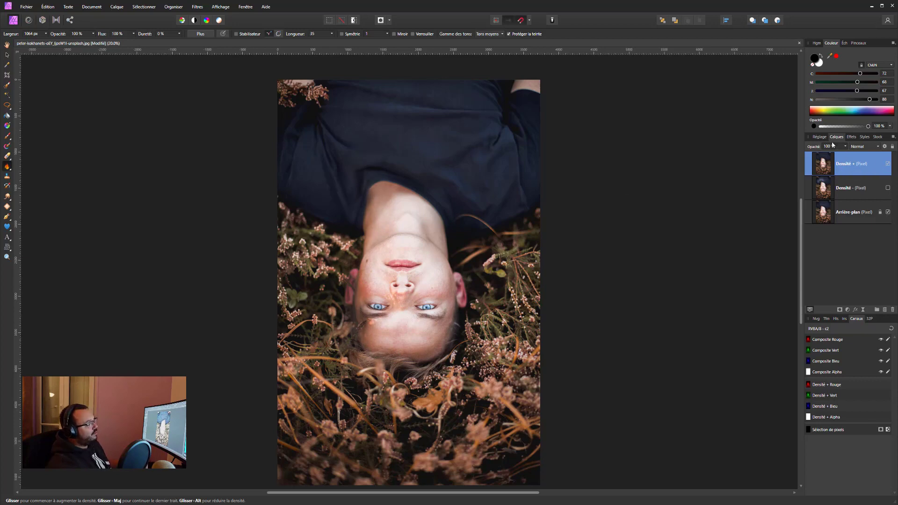
{"action": "left_click", "coordinate": [886, 165]}
{"action": "left_click", "coordinate": [887, 164]}
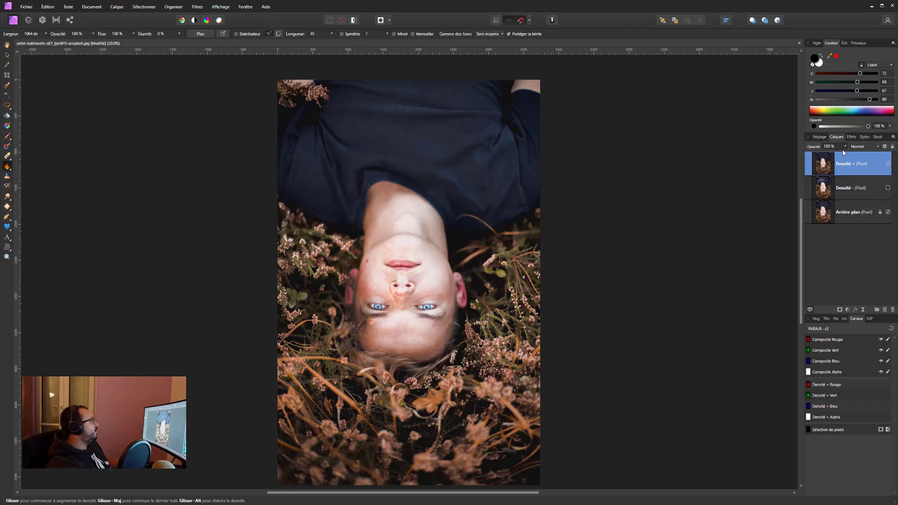
{"action": "left_click", "coordinate": [887, 165]}
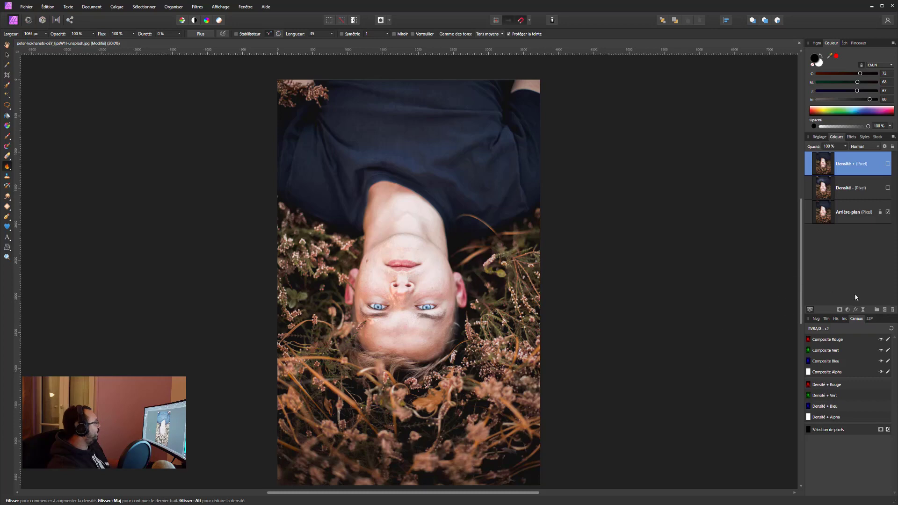
Add a new top pixel layer and set the Flood Fill colour to 50% grey (808080).
{"action": "left_click", "coordinate": [885, 309]}
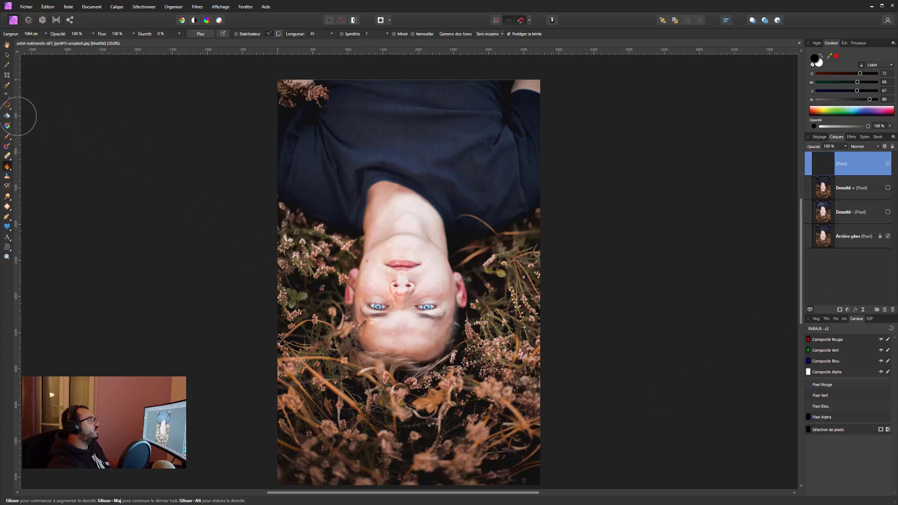
{"action": "left_click", "coordinate": [7, 116]}
{"action": "key", "text": "x"}
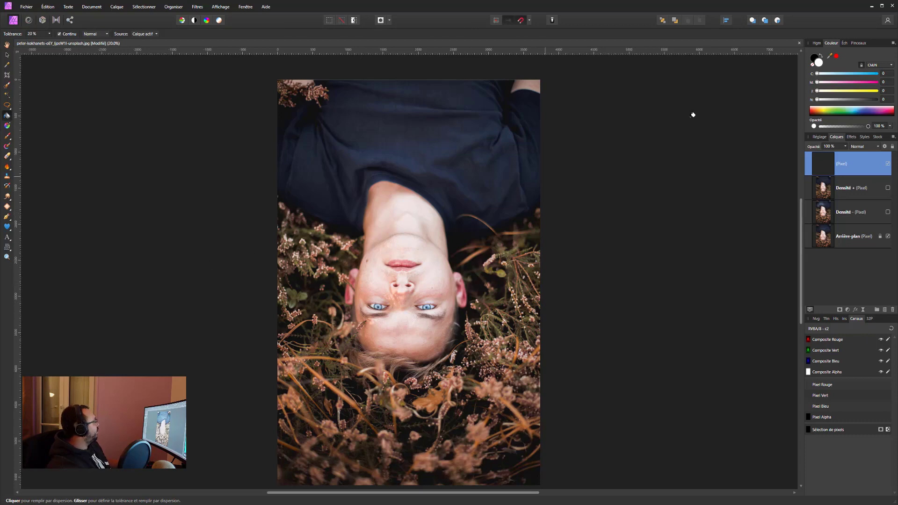
{"action": "double_click", "coordinate": [818, 63]}
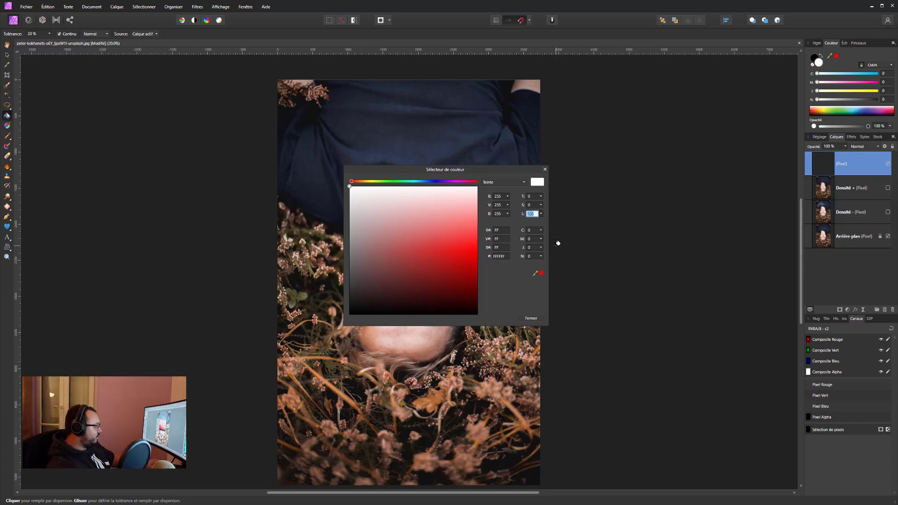
{"action": "type", "text": "0"}
{"action": "key", "text": "Return"}
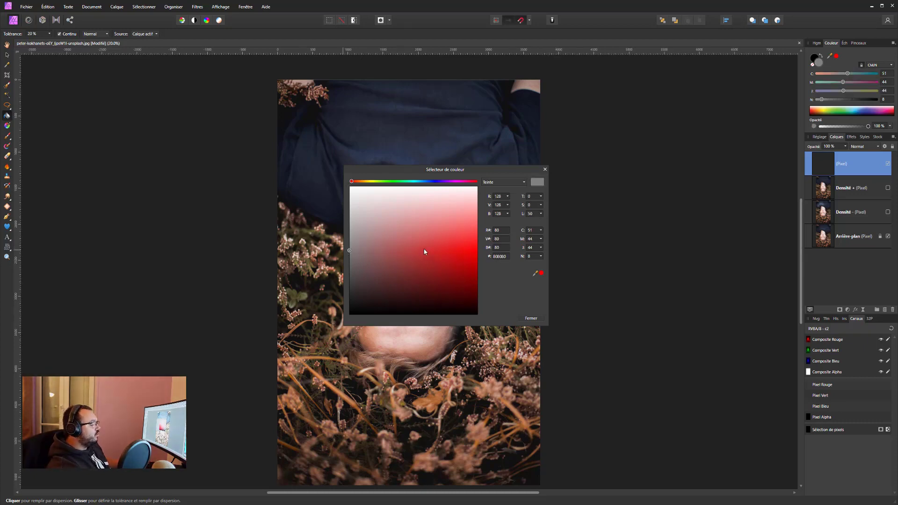
Fill the new layer with 50% grey and set its blend mode to Lumière tamisée.
{"action": "left_click", "coordinate": [531, 318]}
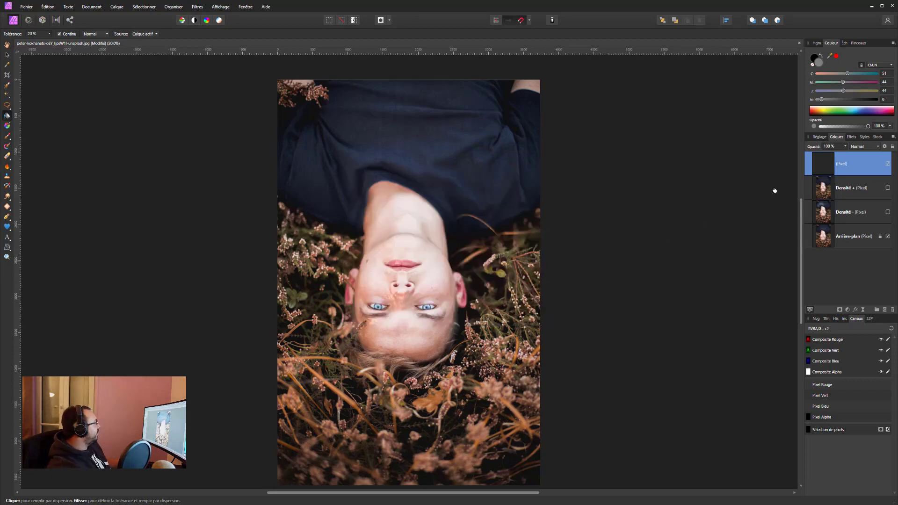
{"action": "left_click", "coordinate": [495, 312]}
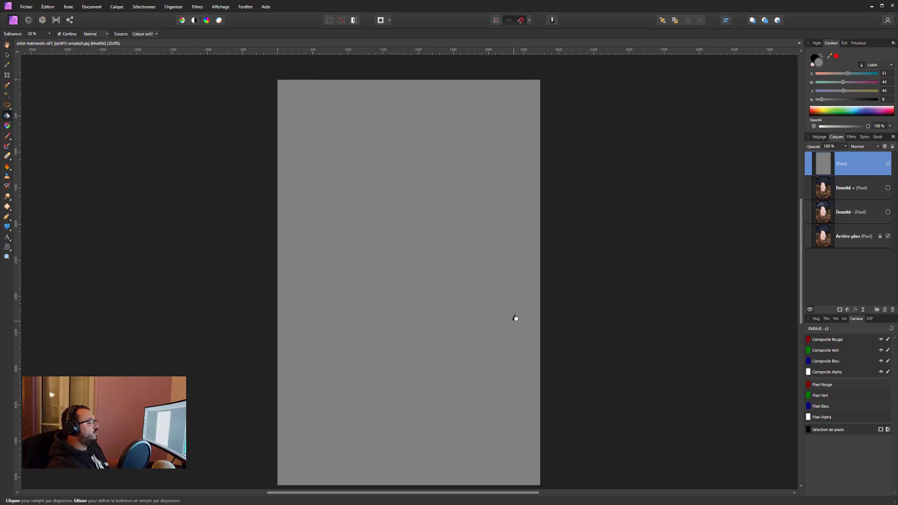
{"action": "left_click", "coordinate": [865, 147]}
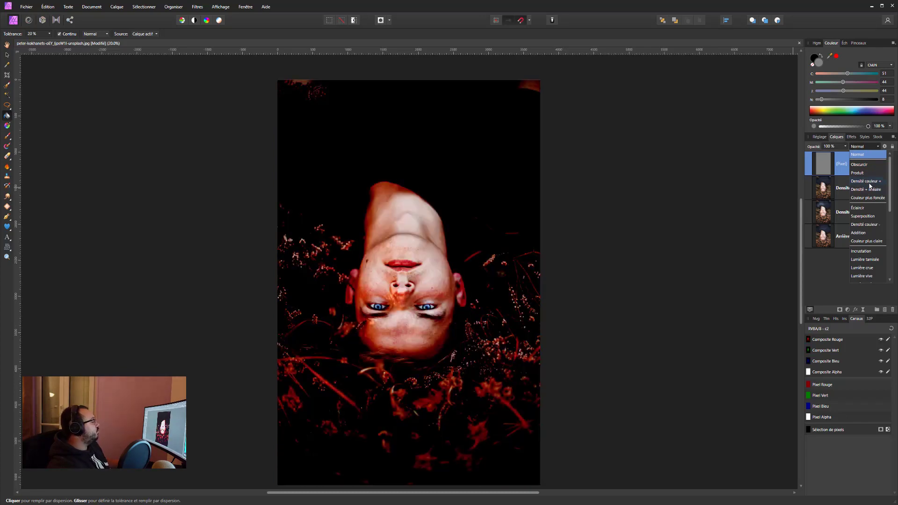
{"action": "scroll", "coordinate": [862, 192], "scroll_direction": "down", "scroll_amount": 1}
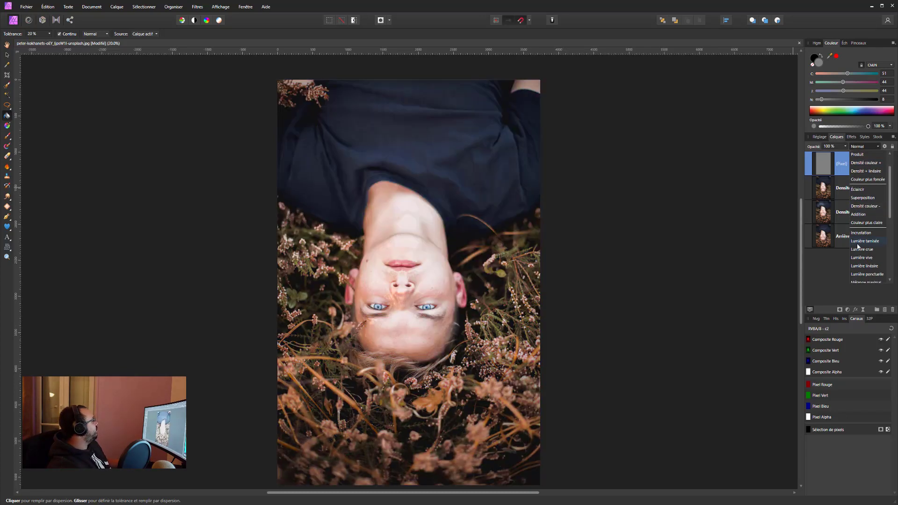
{"action": "left_click", "coordinate": [874, 243]}
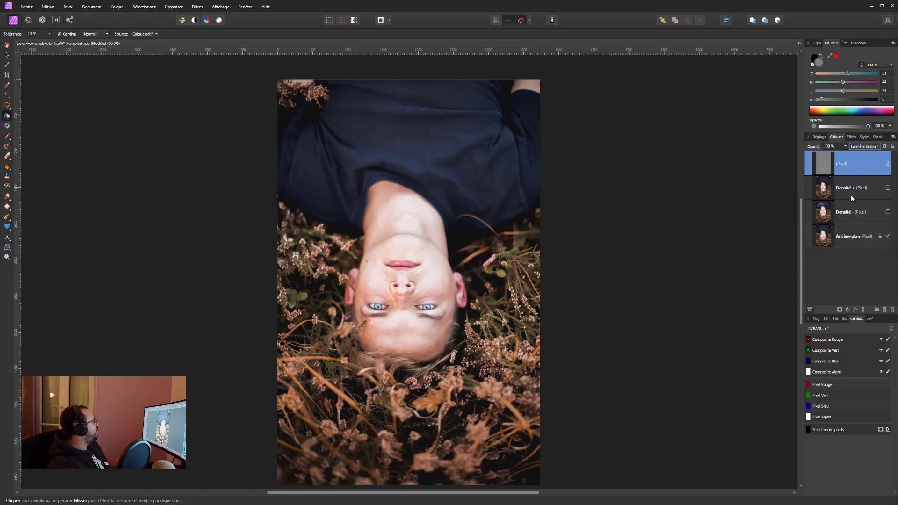
{"action": "left_click", "coordinate": [888, 164]}
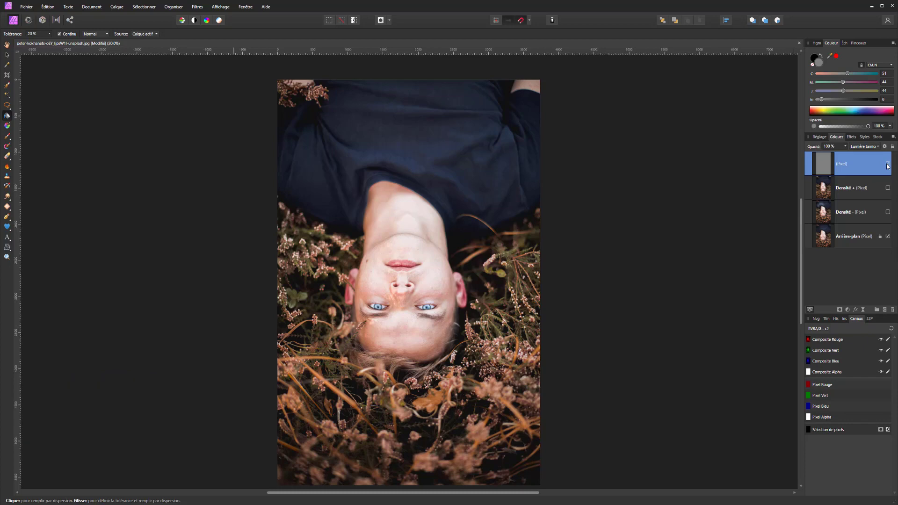
Select the dodge brush at about 463 px, limited to midtones.
{"action": "left_click", "coordinate": [8, 172]}
{"action": "left_click", "coordinate": [33, 166]}
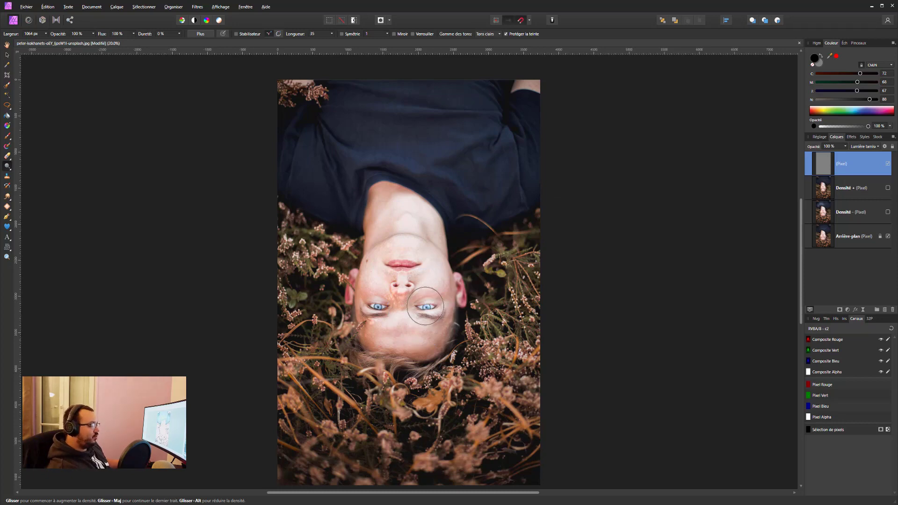
{"action": "mouse_move", "coordinate": [410, 306]}
{"action": "left_mouse_down"}
{"action": "mouse_move", "coordinate": [434, 303]}
{"action": "mouse_move", "coordinate": [407, 306]}
{"action": "left_mouse_up"}
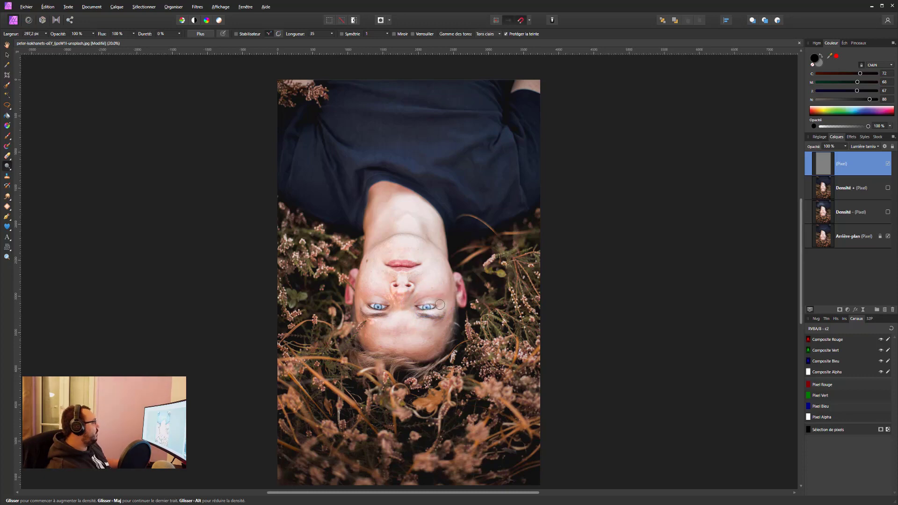
{"action": "left_click", "coordinate": [497, 35]}
{"action": "left_click", "coordinate": [488, 50]}
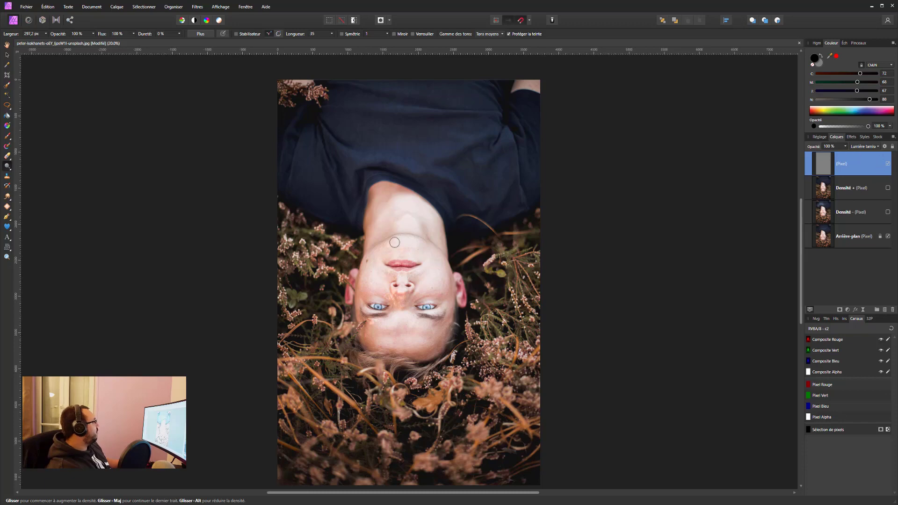
Enlarge the brush to about 1187 px, lighten the lips, then limit to shadows.
{"action": "key", "text": "bracketright"}
{"action": "key", "text": "bracketright"}
{"action": "key", "text": "bracketright"}
{"action": "left_click_drag", "start_coordinate": [451, 162], "coordinate": [486, 162]}
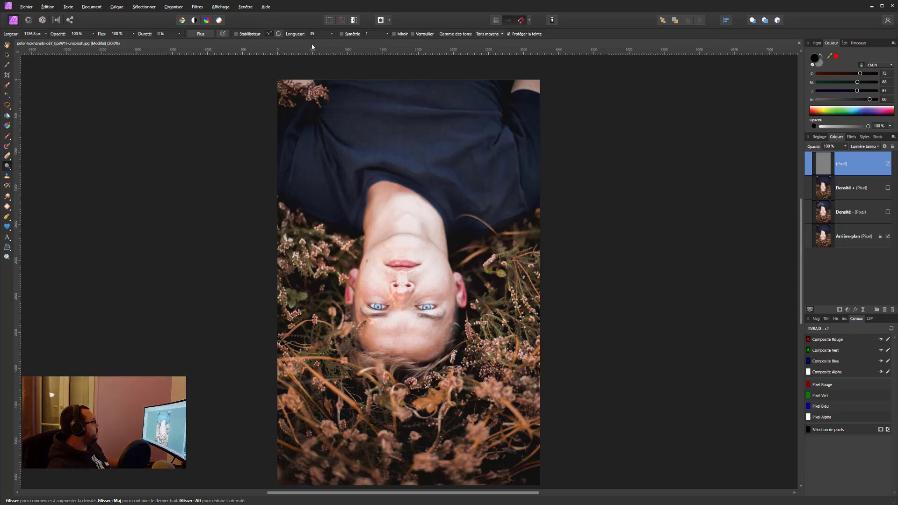
{"action": "left_click_drag", "start_coordinate": [398, 258], "coordinate": [403, 265]}
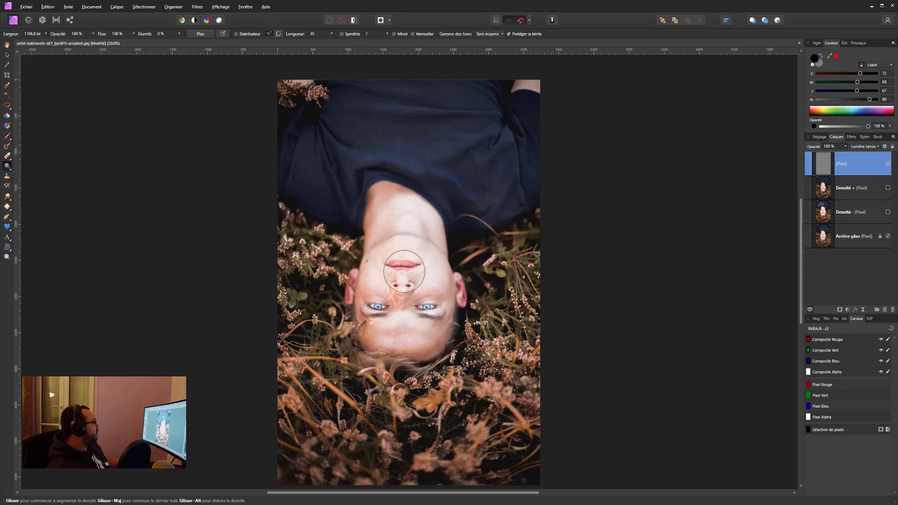
{"action": "left_click", "coordinate": [490, 42]}
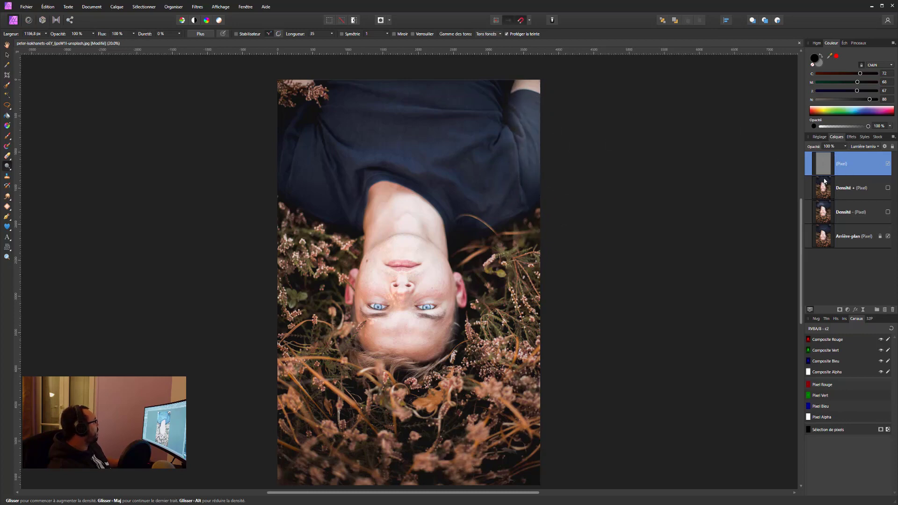
Toggle the grey Lumière tamisée layer on and off to compare before and after.
{"action": "left_click", "coordinate": [887, 163]}
{"action": "left_click", "coordinate": [888, 164]}
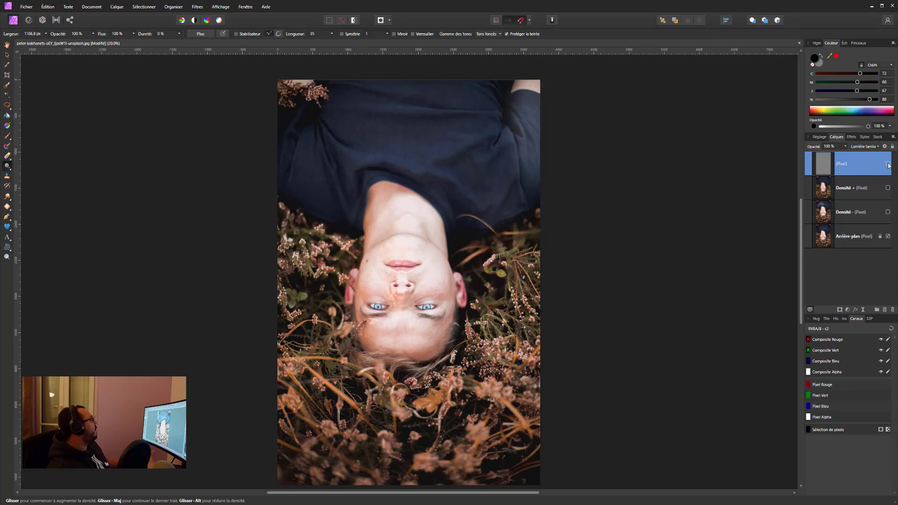
{"action": "left_click", "coordinate": [888, 163]}
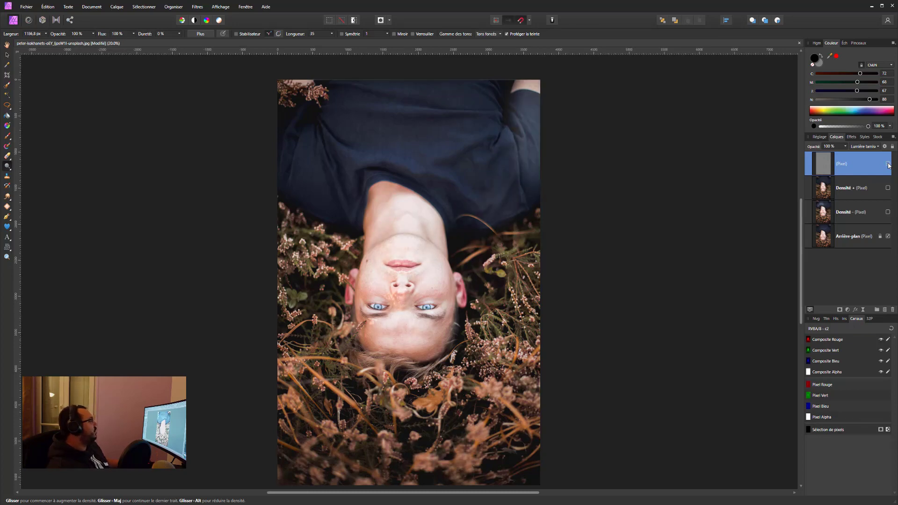
{"action": "left_click", "coordinate": [887, 164]}
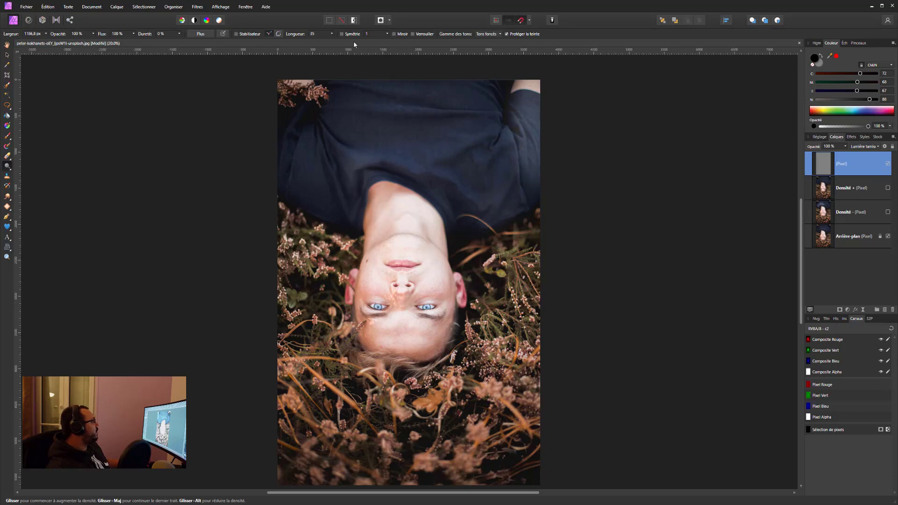
Switch to the Burn brush at about 1250 px on shadows, then compare without the grey layer.
{"action": "right_click", "coordinate": [9, 168]}
{"action": "left_click", "coordinate": [32, 175]}
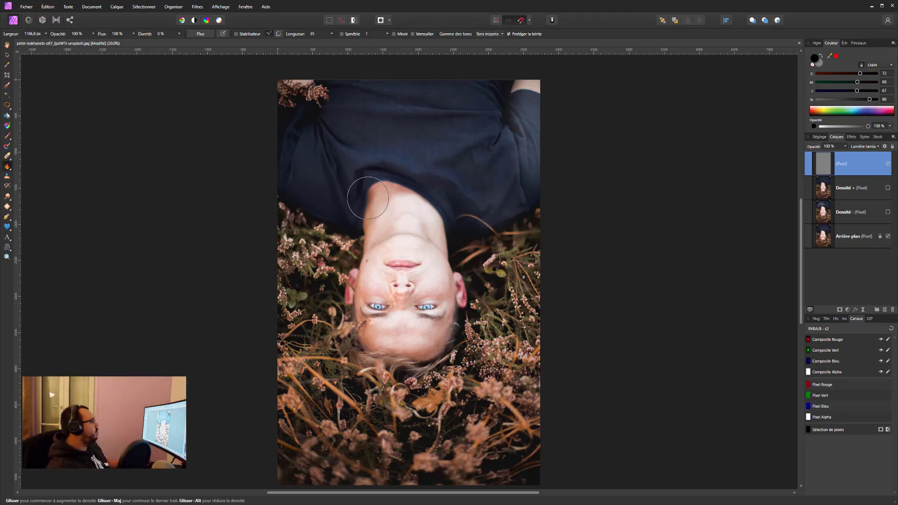
{"action": "left_click_drag", "start_coordinate": [368, 198], "coordinate": [369, 197]}
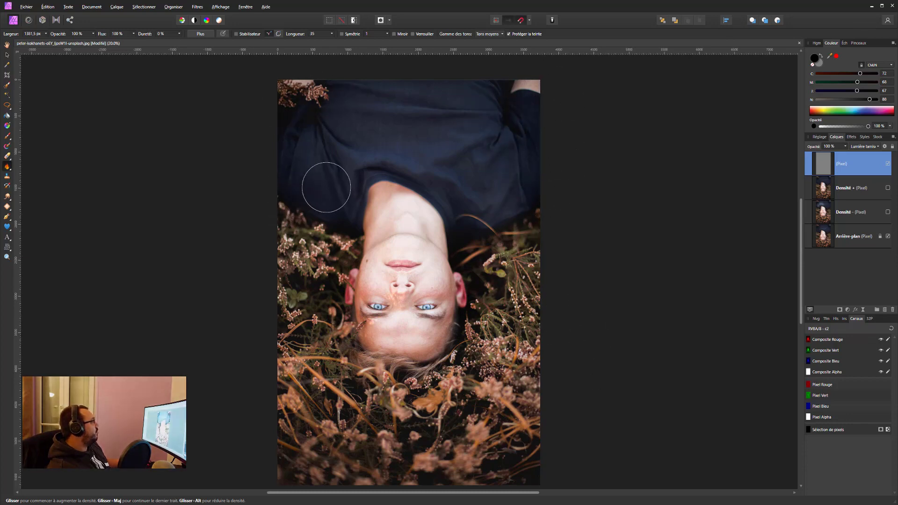
{"action": "key", "text": "bracketright"}
{"action": "key", "text": "bracketright"}
{"action": "key", "text": "bracketright"}
{"action": "key", "text": "bracketright"}
{"action": "key", "text": "bracketright"}
{"action": "key", "text": "bracketright"}
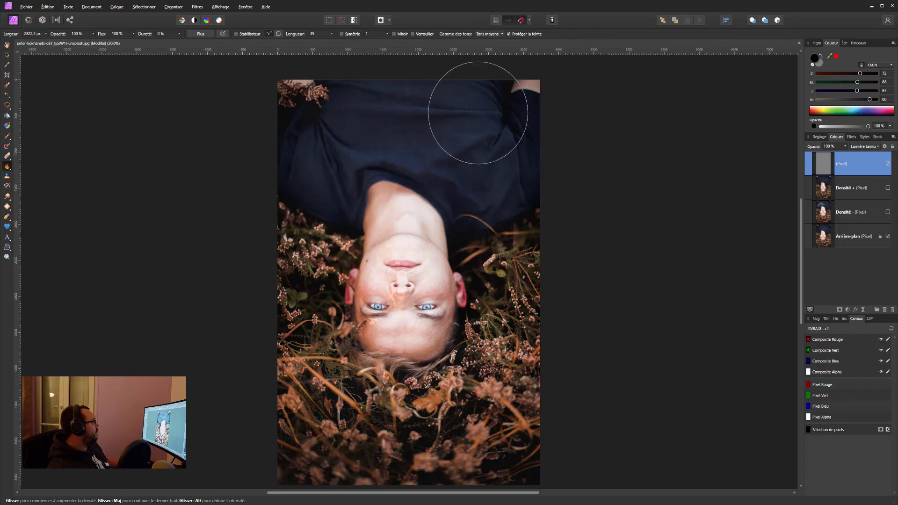
{"action": "left_click_drag", "start_coordinate": [528, 223], "coordinate": [500, 223]}
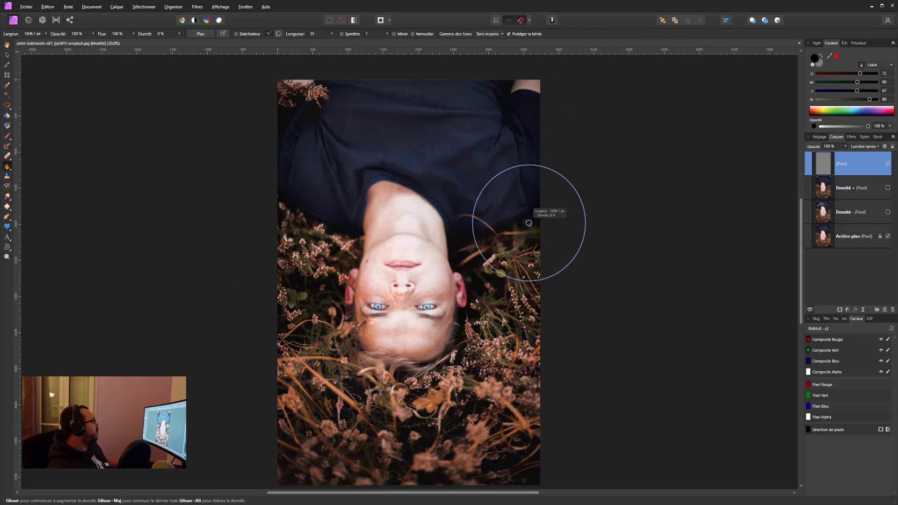
{"action": "left_click_drag", "start_coordinate": [485, 306], "coordinate": [468, 306]}
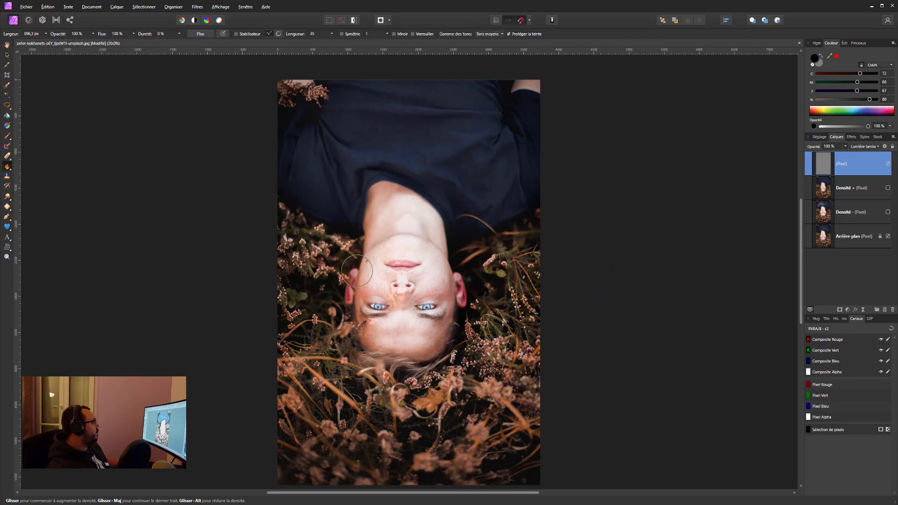
{"action": "left_click", "coordinate": [492, 35]}
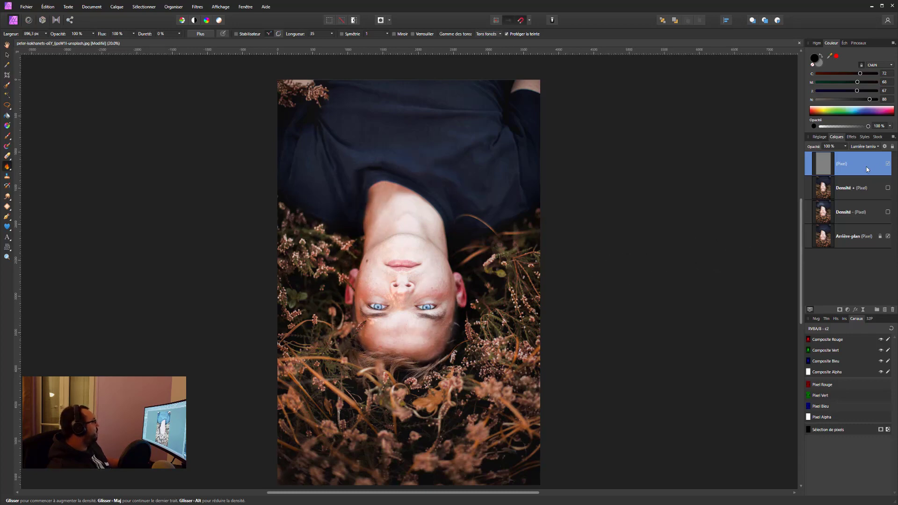
{"action": "left_click", "coordinate": [888, 163]}
Toggle the grey layer for a quick comparison, then switch to the Dodge Brush.
{"action": "left_click", "coordinate": [888, 164]}
{"action": "left_click", "coordinate": [888, 163]}
{"action": "scroll", "coordinate": [522, 243], "scroll_direction": "down", "scroll_amount": 3}
{"action": "scroll", "coordinate": [469, 69], "scroll_direction": "up", "scroll_amount": 2}
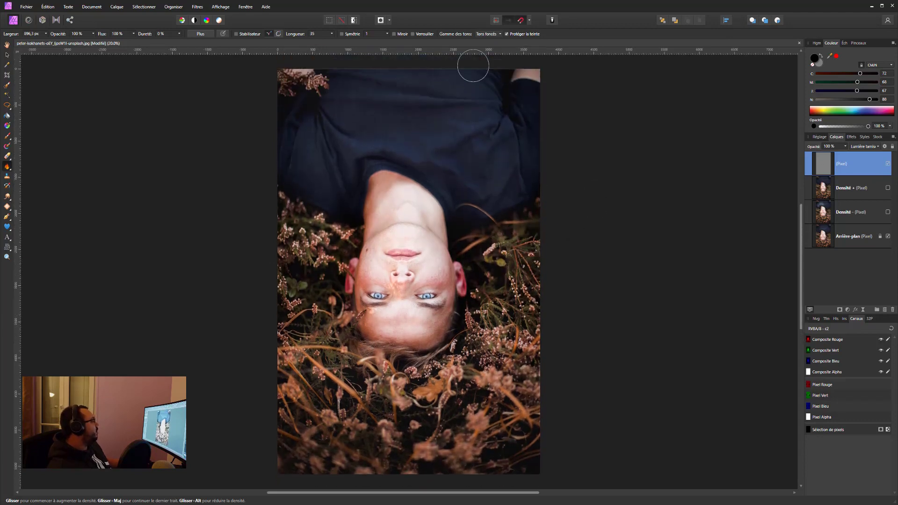
{"action": "left_click", "coordinate": [8, 167]}
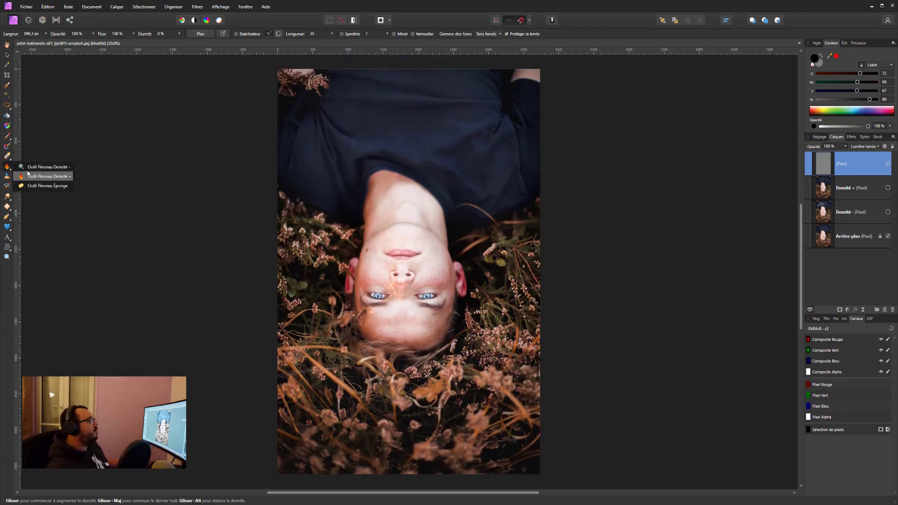
{"action": "left_click", "coordinate": [28, 159]}
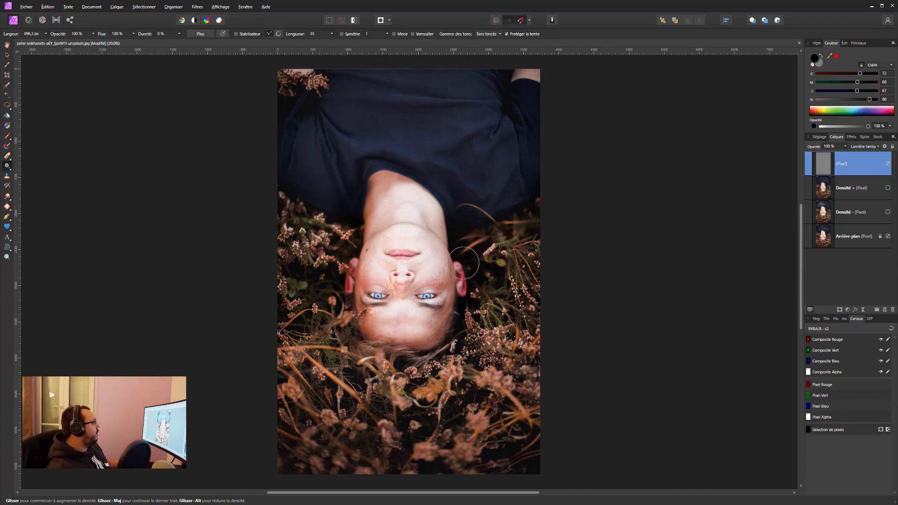
Widen the dodge brush to about 2726 px and zoom out to the whole photo.
{"action": "left_click_drag", "start_coordinate": [459, 260], "coordinate": [509, 261]}
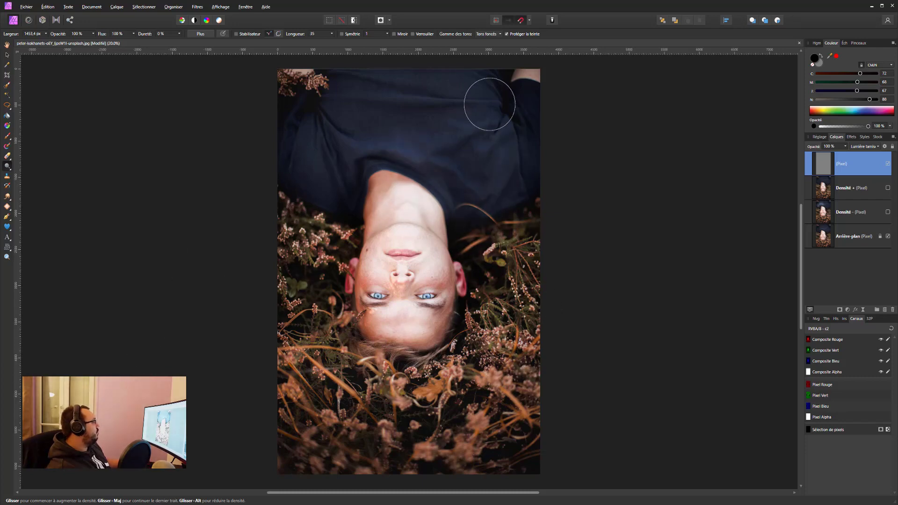
{"action": "left_click_drag", "start_coordinate": [411, 140], "coordinate": [434, 140]}
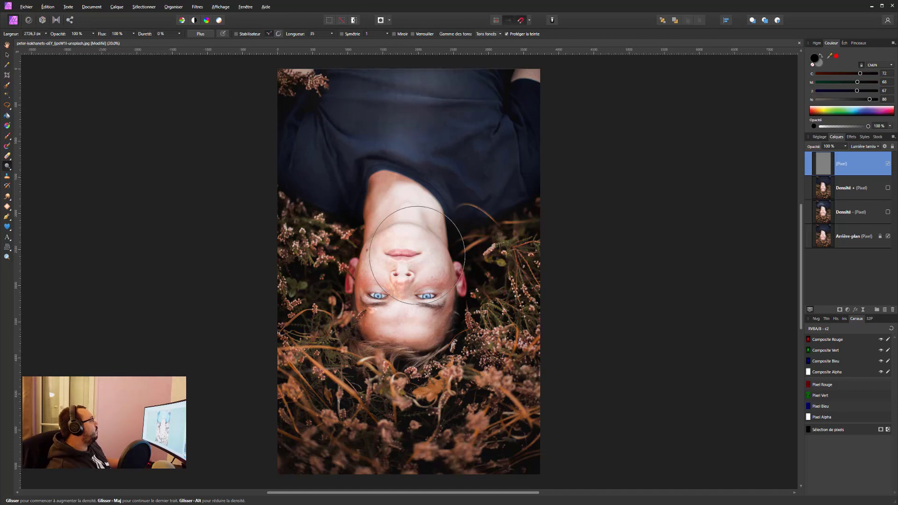
{"action": "scroll", "coordinate": [412, 215], "scroll_direction": "down", "scroll_amount": 1}
{"action": "key", "text": "ctrl+minus"}
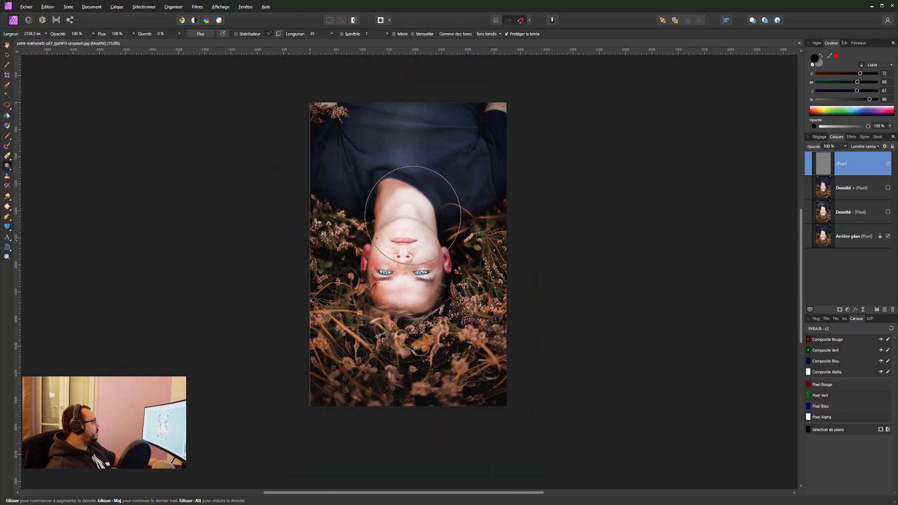
Compare the portrait with and without the grey Lumière tamisée layer, then select Densité +.
{"action": "left_click", "coordinate": [887, 164]}
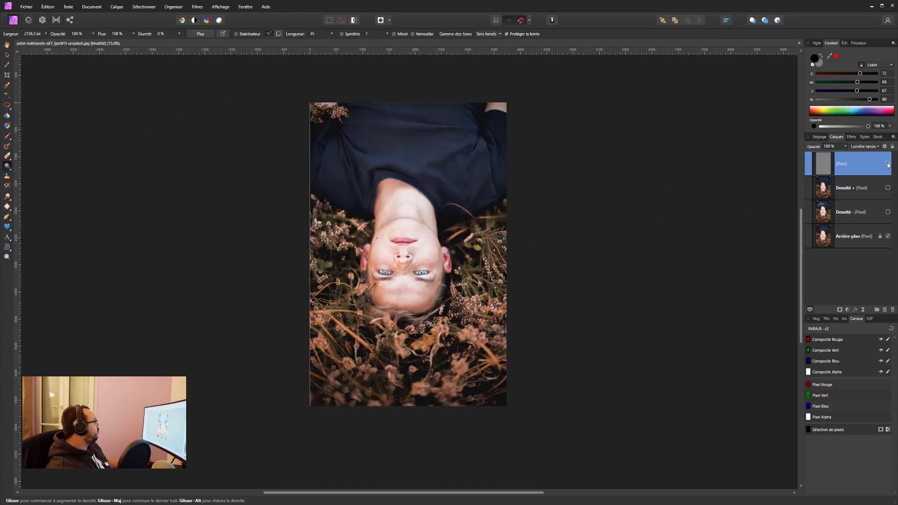
{"action": "left_click", "coordinate": [887, 165]}
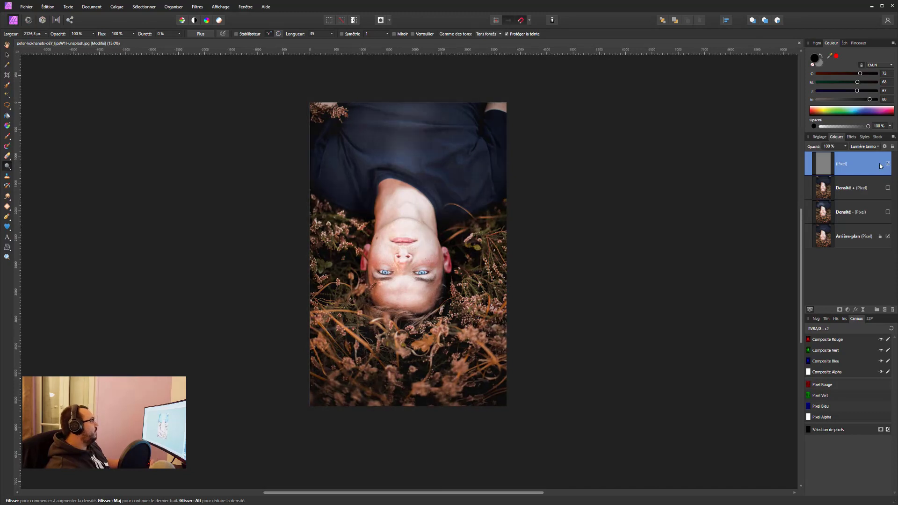
{"action": "left_click", "coordinate": [887, 164]}
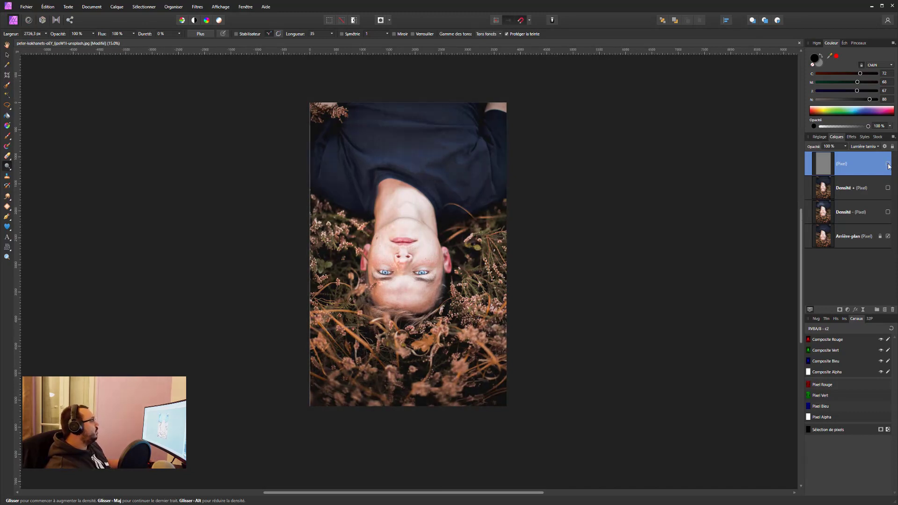
{"action": "left_click", "coordinate": [887, 164]}
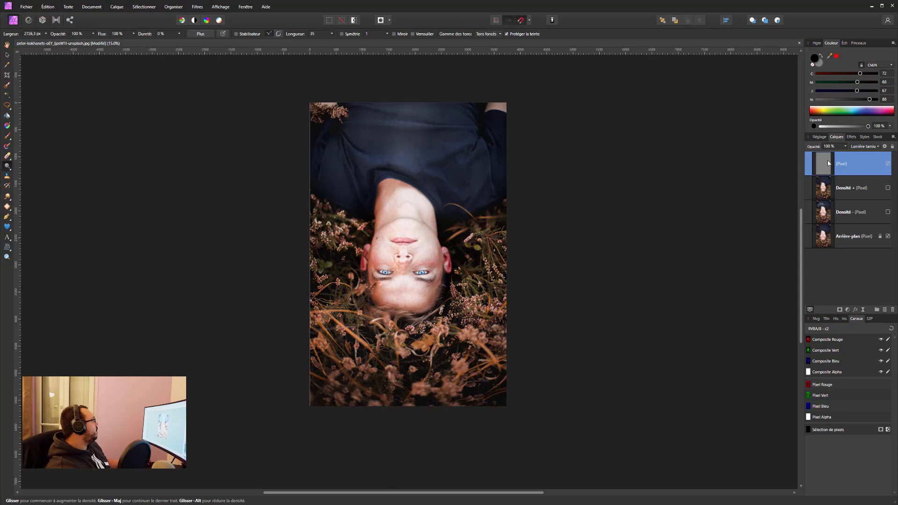
{"action": "left_click", "coordinate": [870, 187]}
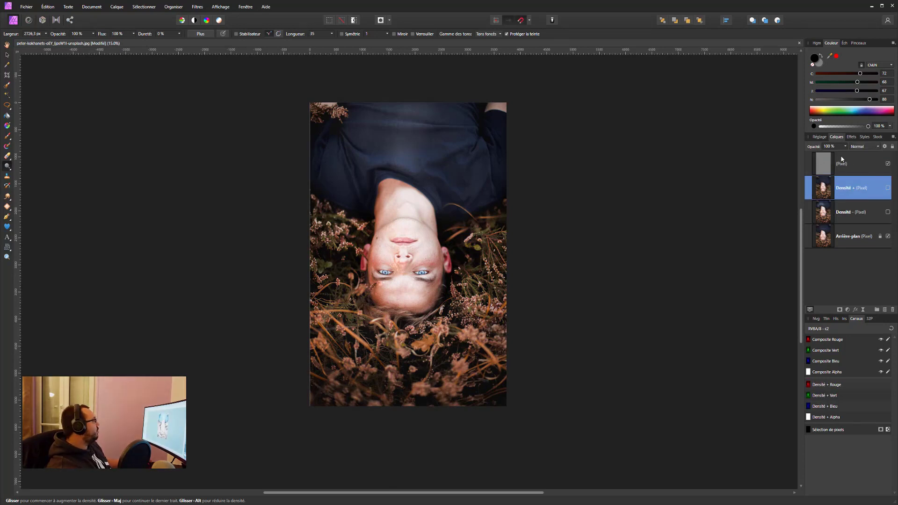
Delete the Densité + and Densité - layers, then darken the left-edge plants on Arrière-plan.
{"action": "key", "text": "Delete"}
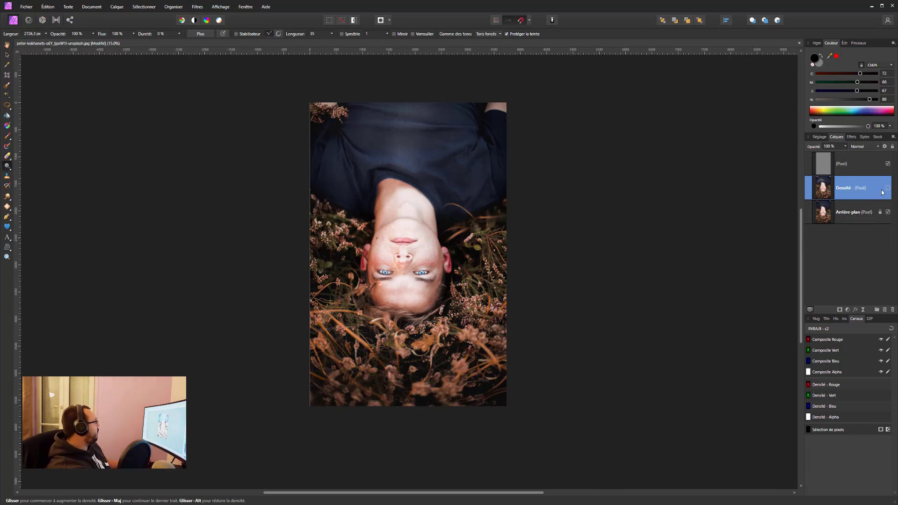
{"action": "key", "text": "Delete"}
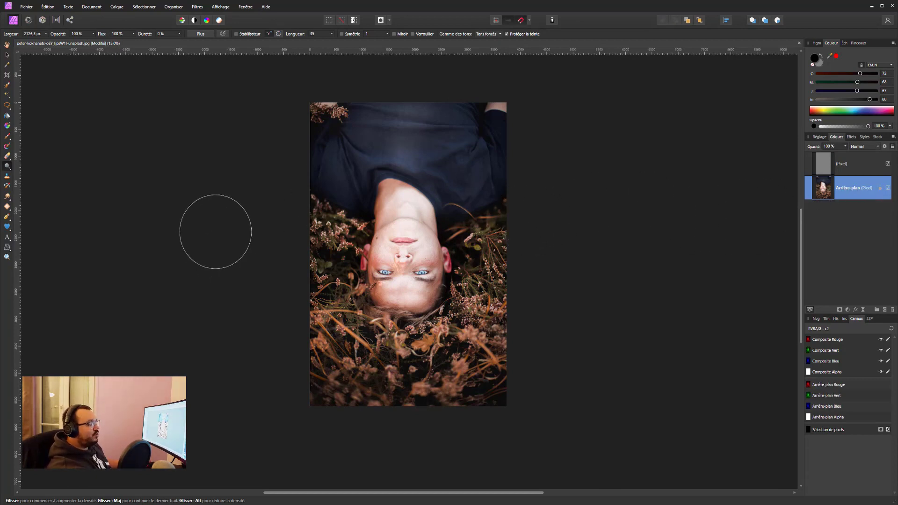
{"action": "left_click", "coordinate": [307, 198]}
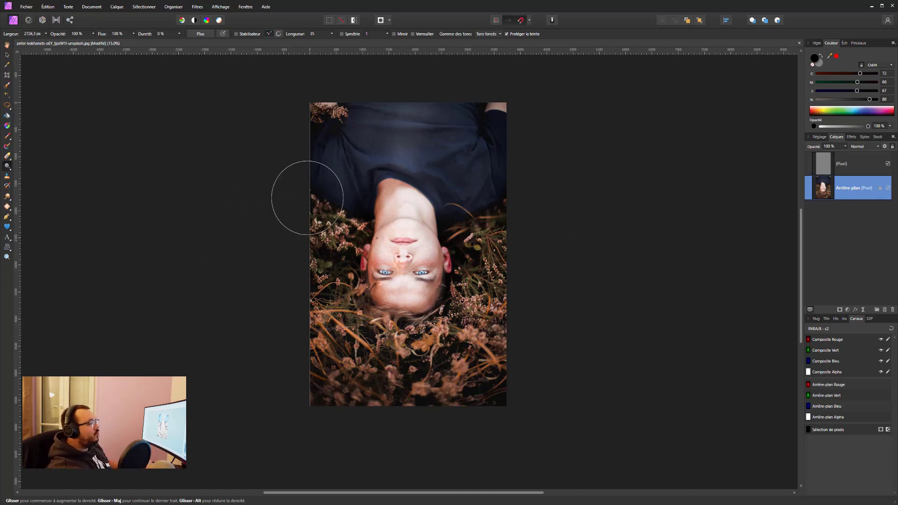